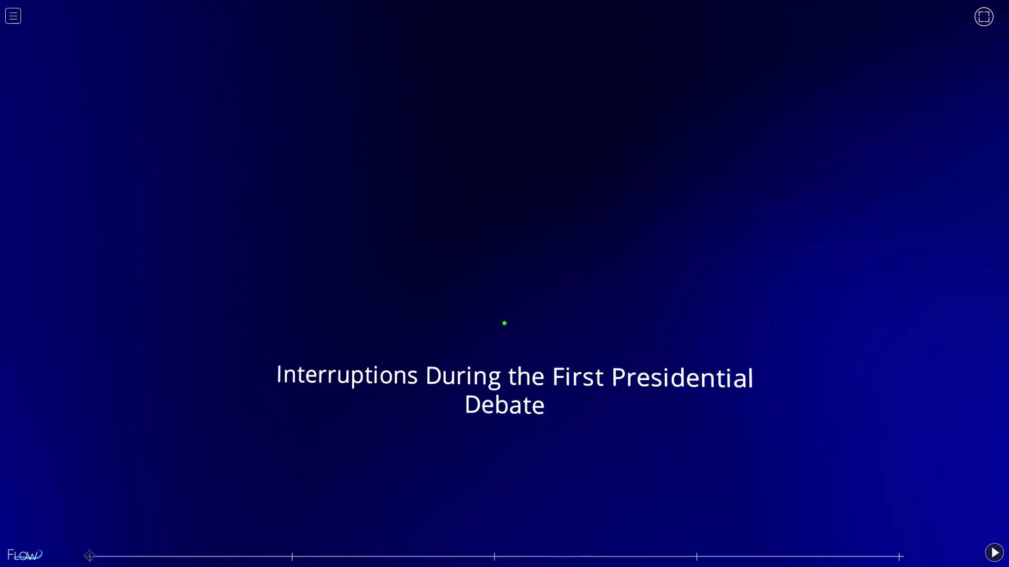
Advance the debate flow from the title slide to the 'When Interruption Occurred' dot chart
{"action": "key", "text": "Right"}
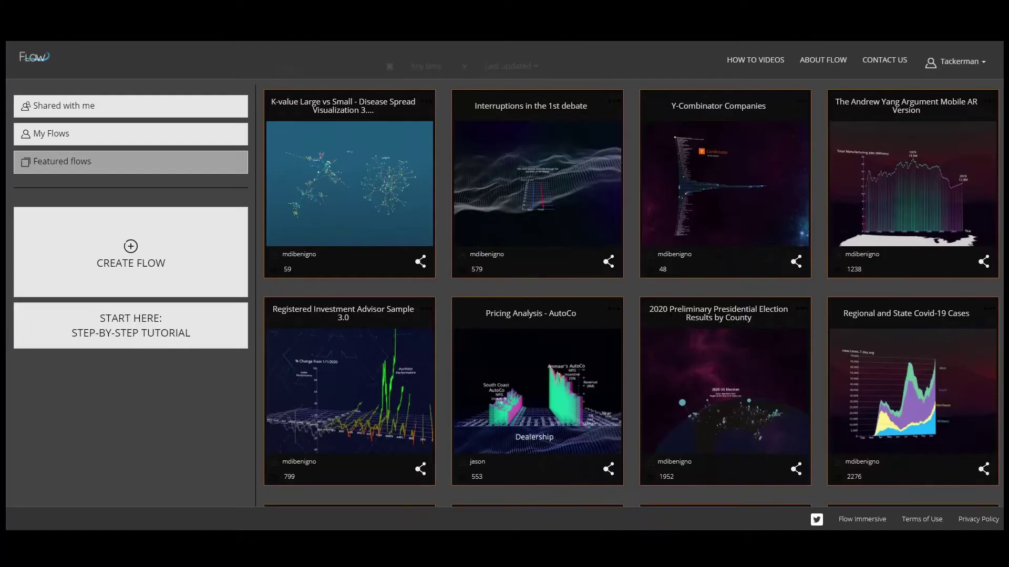
Scroll down the Featured flows gallery to browse more example visualizations
{"action": "scroll", "coordinate": [630, 284], "scroll_direction": "down", "scroll_amount": 2}
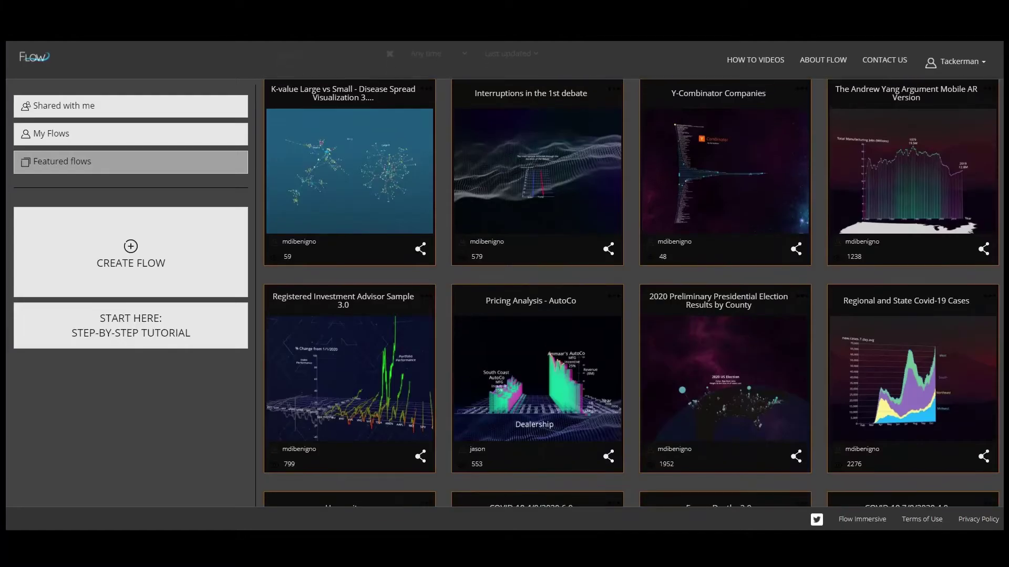
{"action": "scroll", "coordinate": [631, 284], "scroll_direction": "down", "scroll_amount": 2}
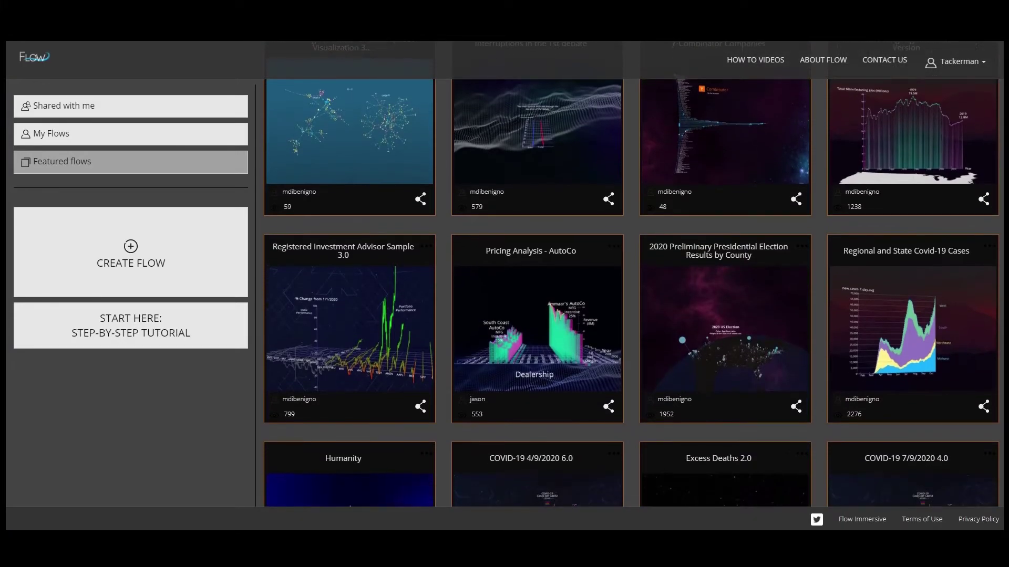
{"action": "scroll", "coordinate": [630, 283], "scroll_direction": "down", "scroll_amount": 2}
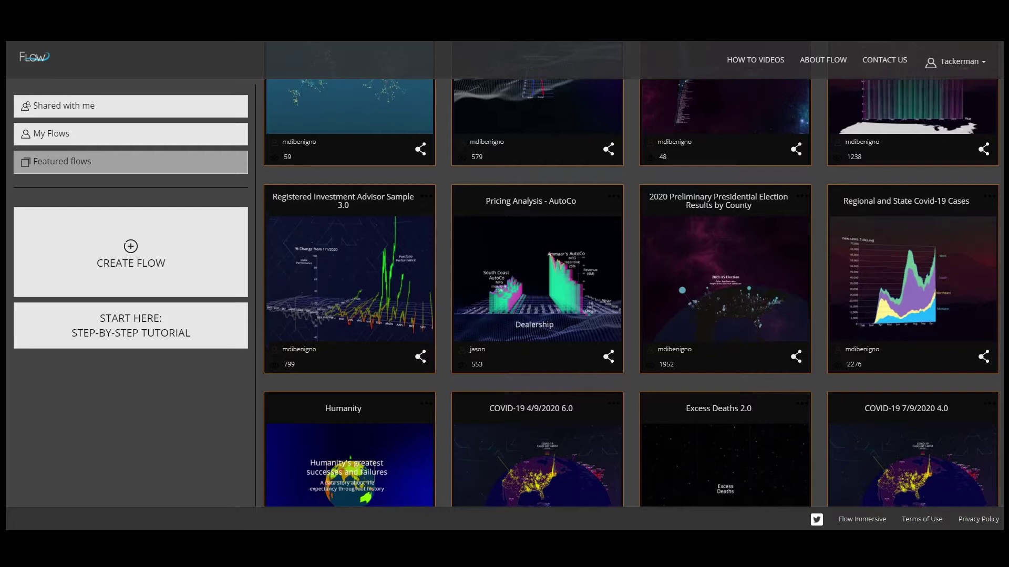
{"action": "scroll", "coordinate": [503, 284], "scroll_direction": "down", "scroll_amount": 2}
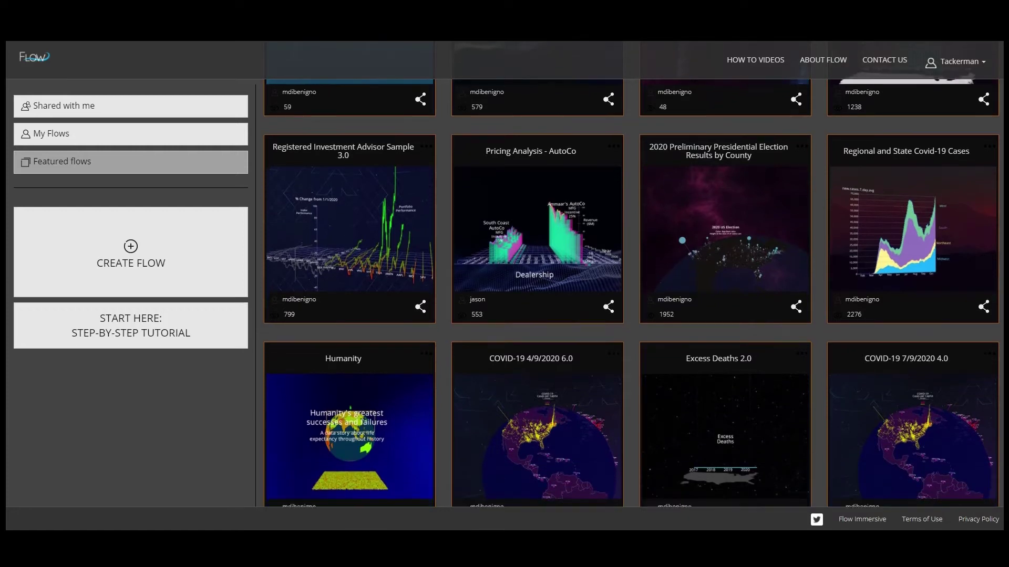
{"action": "scroll", "coordinate": [503, 284], "scroll_direction": "down", "scroll_amount": 3}
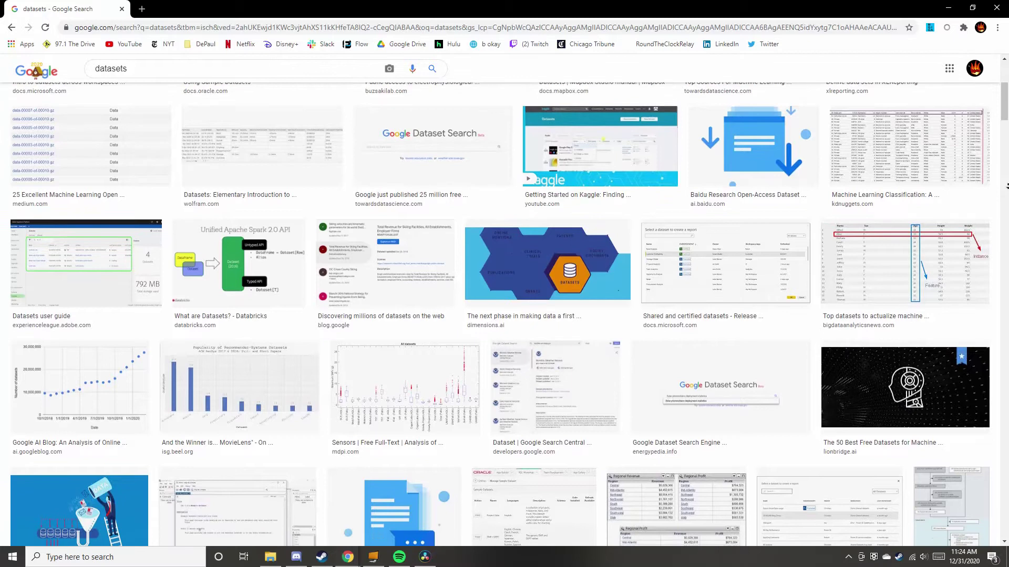
Search Google for 'Environmental Dataset' and look through the results
{"action": "scroll", "coordinate": [505, 316], "scroll_direction": "down", "scroll_amount": 2}
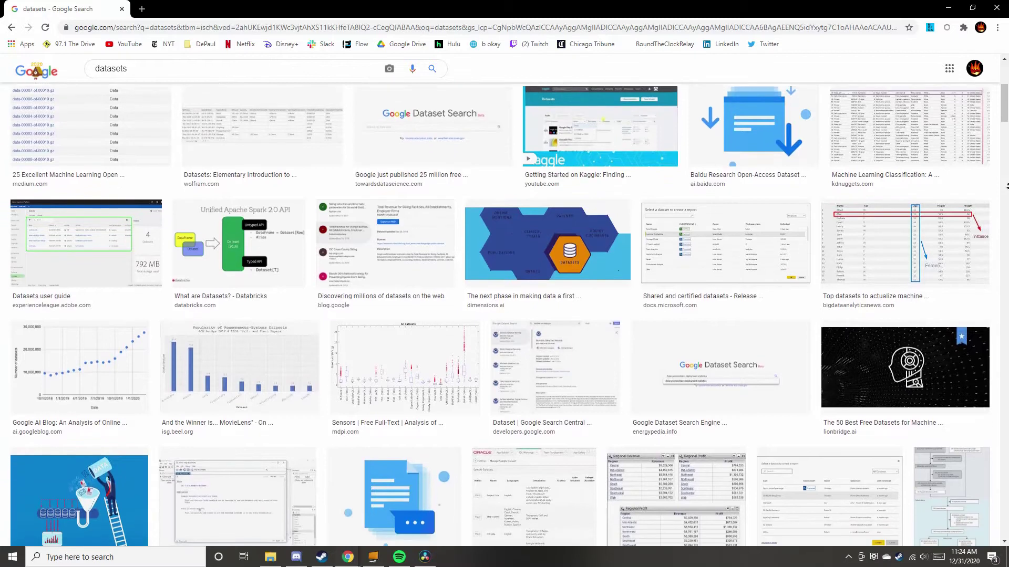
{"action": "scroll", "coordinate": [504, 315], "scroll_direction": "down", "scroll_amount": 2}
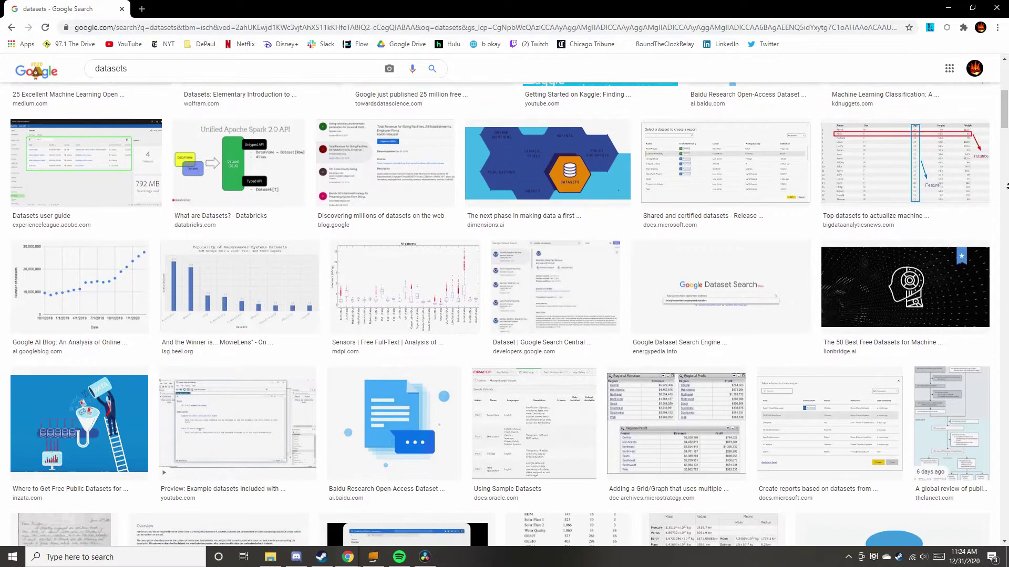
{"action": "scroll", "coordinate": [504, 315], "scroll_direction": "down", "scroll_amount": 2}
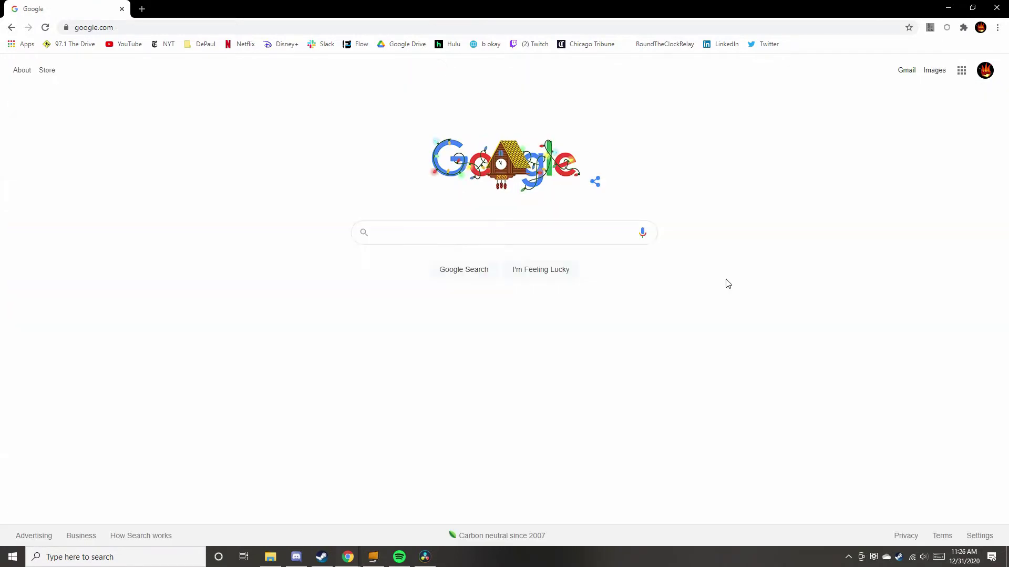
{"action": "left_click", "coordinate": [516, 232]}
{"action": "type", "text": "Environmental Dataset"}
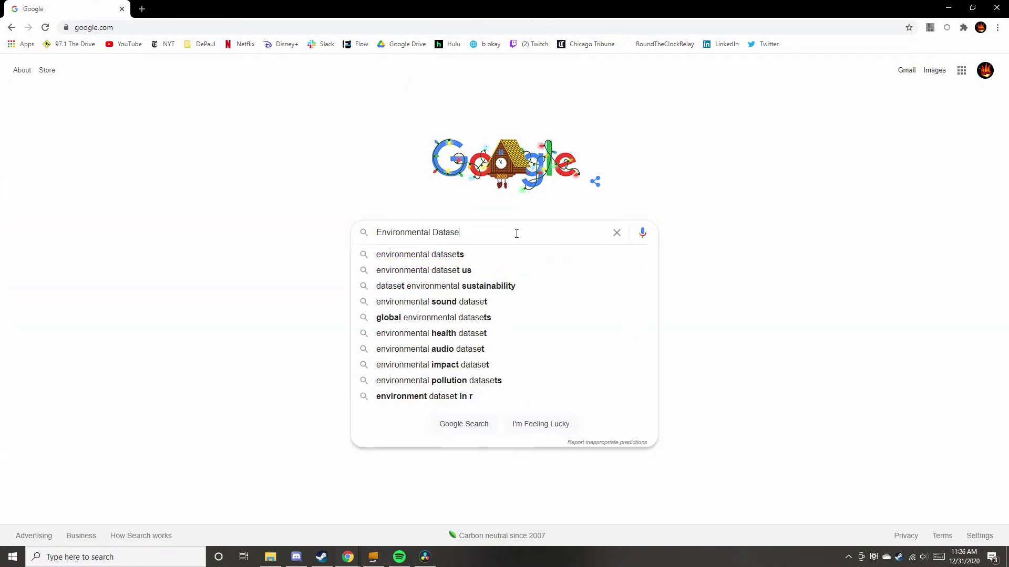
{"action": "key", "text": "Return"}
{"action": "middle_click_drag", "start_coordinate": [516, 233], "coordinate": [534, 285]}
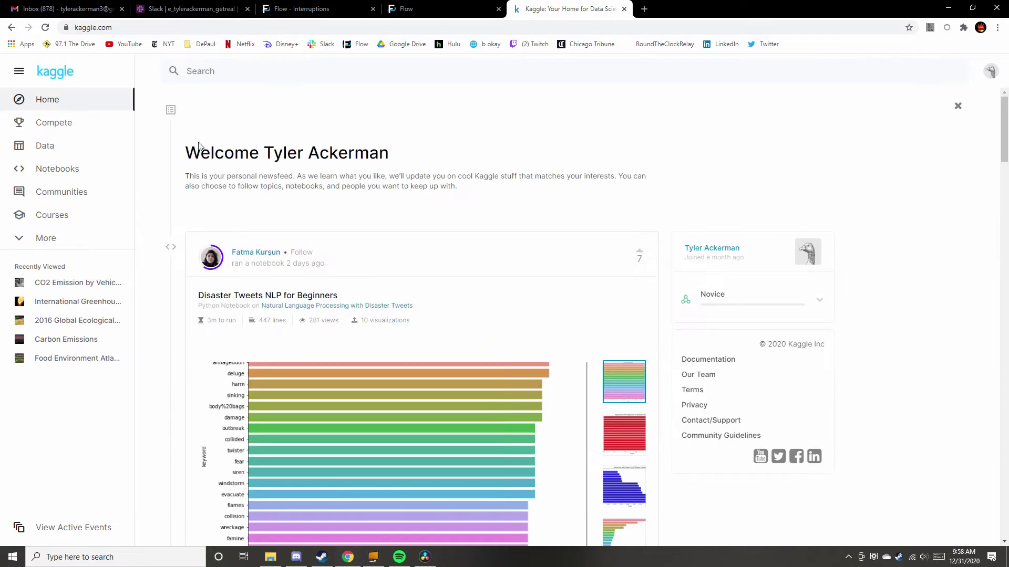
Filter Kaggle's Datasets catalogue by the Business tag and scroll the 7,954 results
{"action": "left_click", "coordinate": [61, 154]}
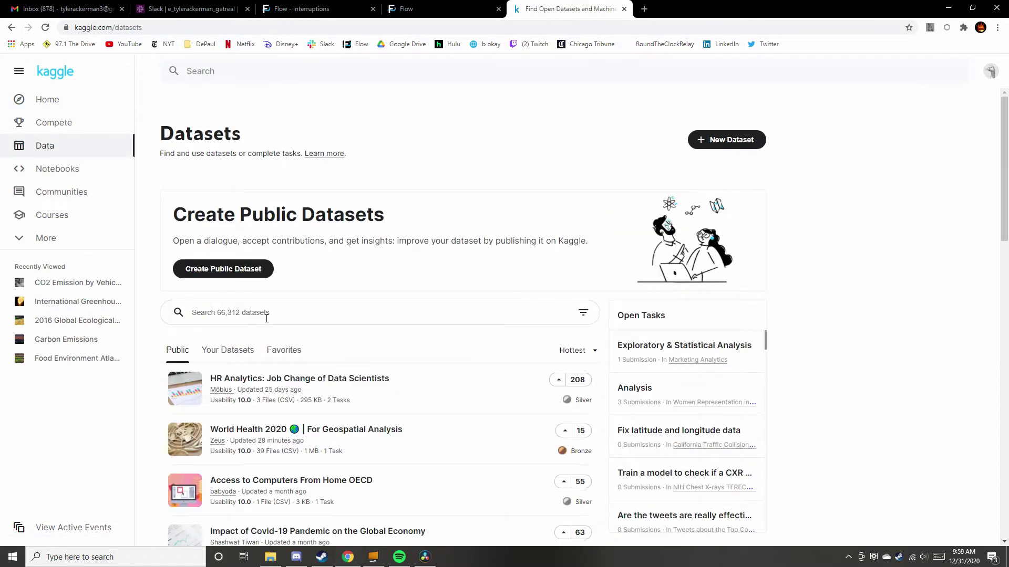
{"action": "left_click", "coordinate": [576, 315]}
{"action": "left_click", "coordinate": [659, 129]}
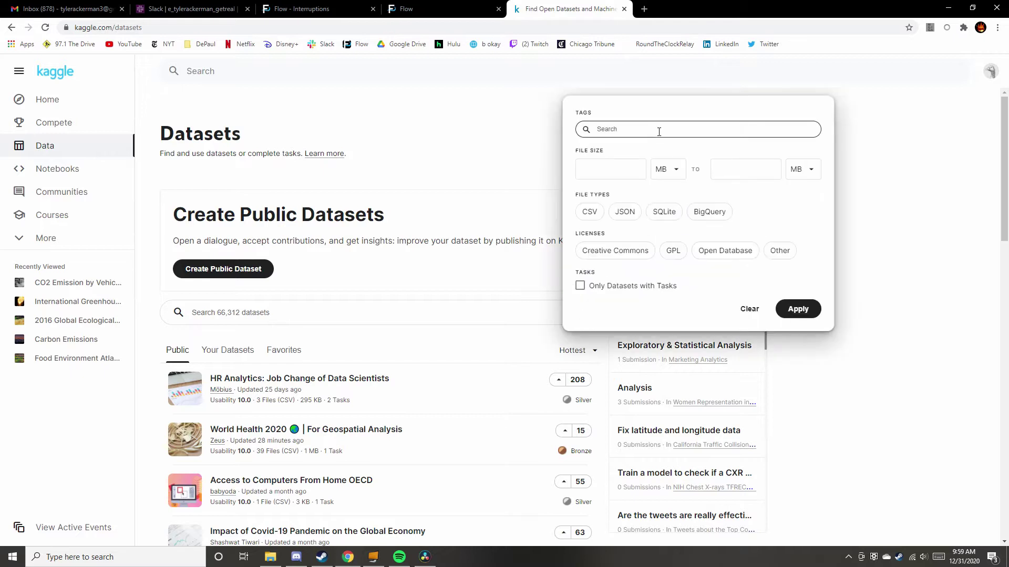
{"action": "type", "text": "Business"}
{"action": "left_click", "coordinate": [662, 150]}
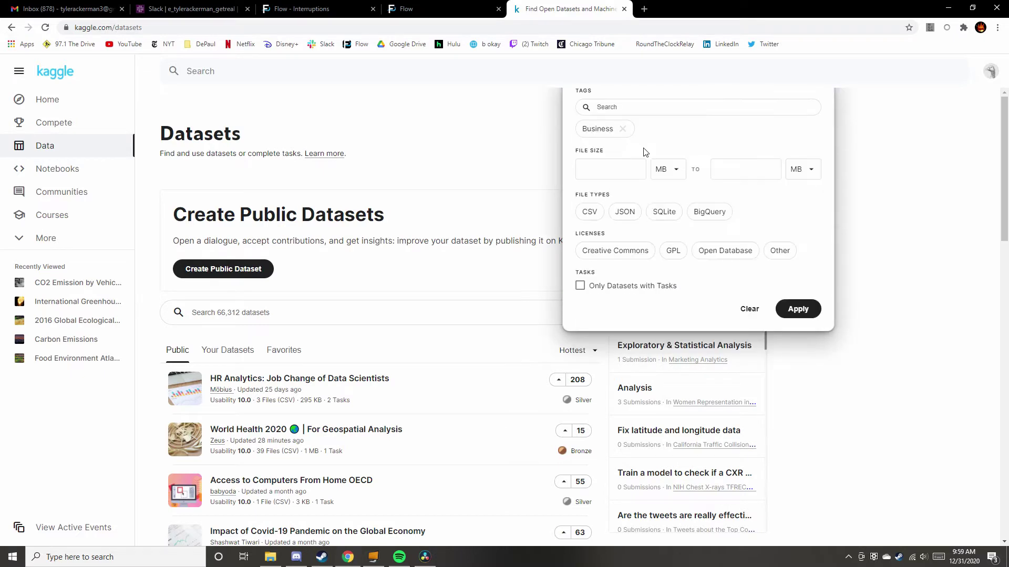
{"action": "left_click", "coordinate": [799, 312]}
{"action": "scroll", "coordinate": [485, 342], "scroll_direction": "down", "scroll_amount": 14}
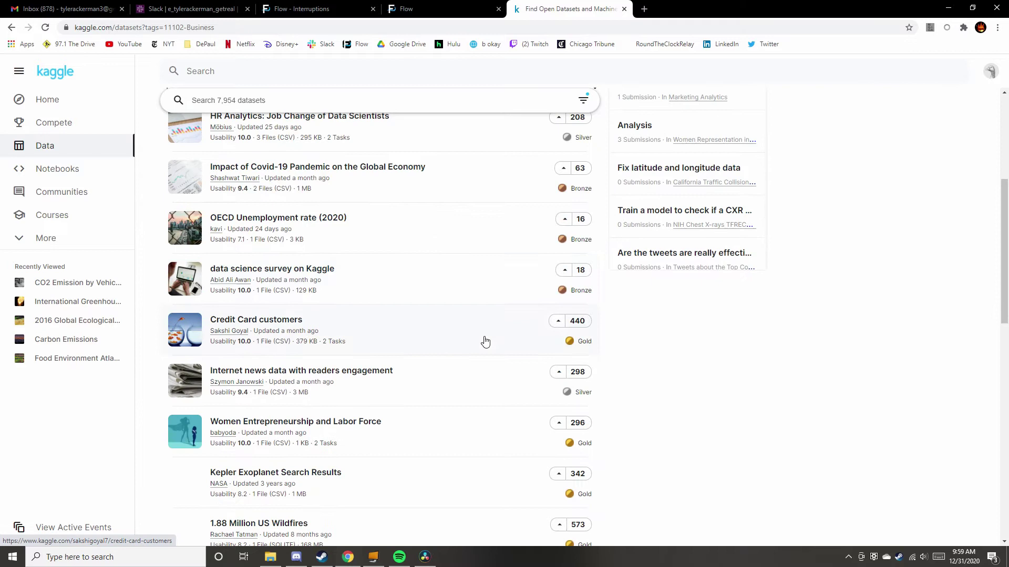
{"action": "scroll", "coordinate": [485, 342], "scroll_direction": "down", "scroll_amount": 9}
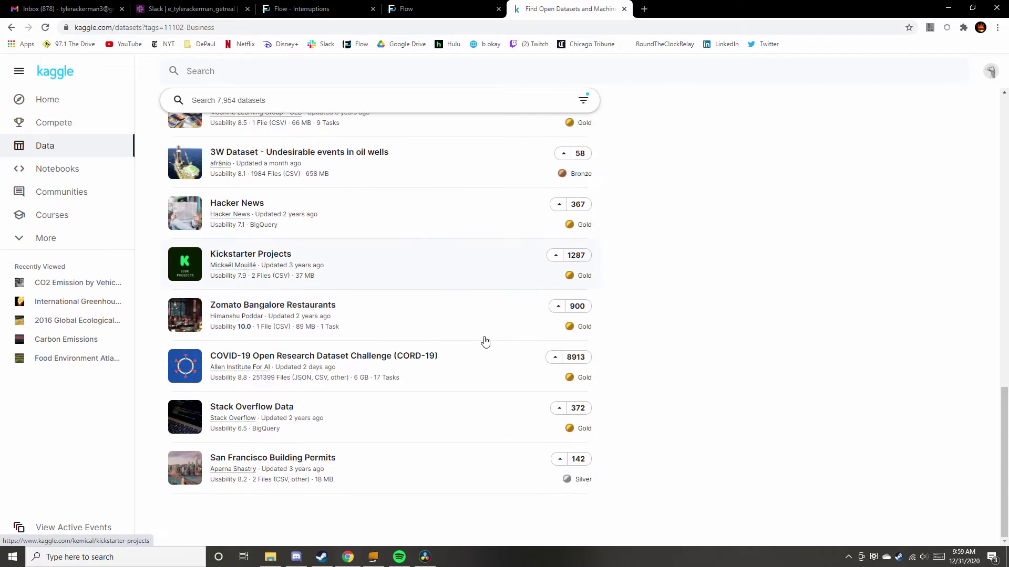
Scroll down the r/datasets subreddit to browse its posts and related communities
{"action": "scroll", "coordinate": [485, 342], "scroll_direction": "down", "scroll_amount": 2}
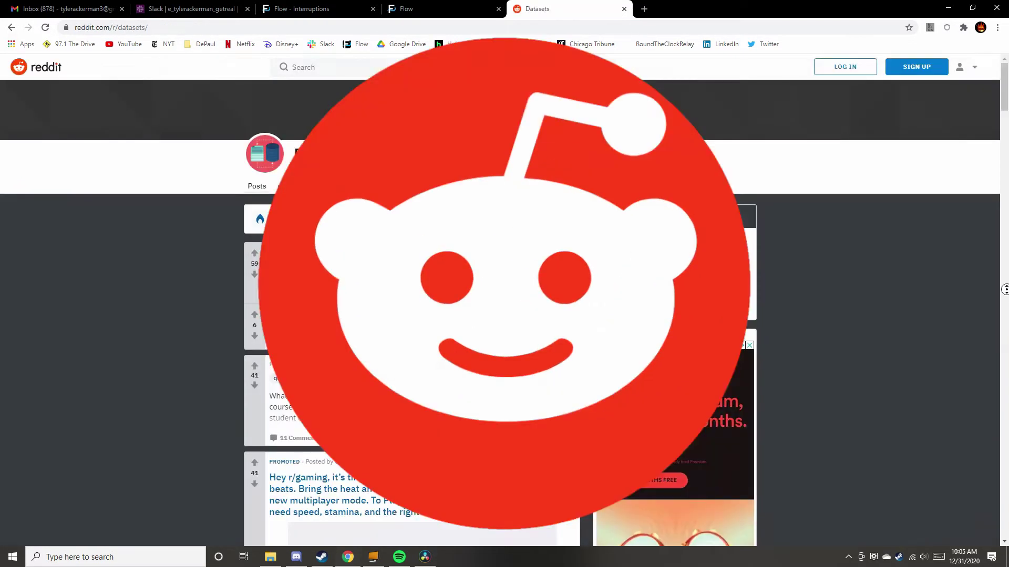
{"action": "scroll", "coordinate": [1005, 290], "scroll_direction": "down", "scroll_amount": 2}
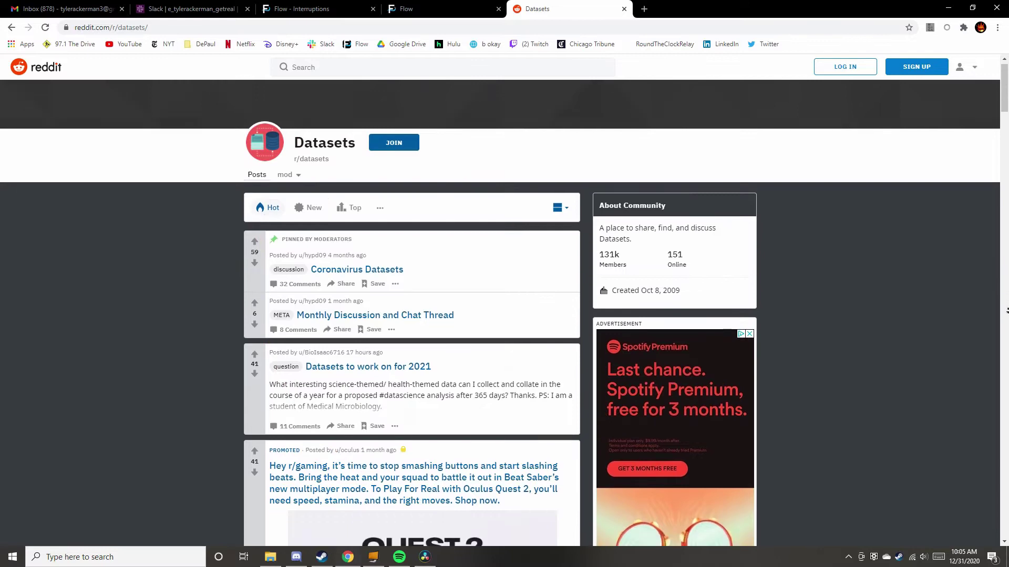
{"action": "scroll", "coordinate": [1007, 311], "scroll_direction": "down", "scroll_amount": 3}
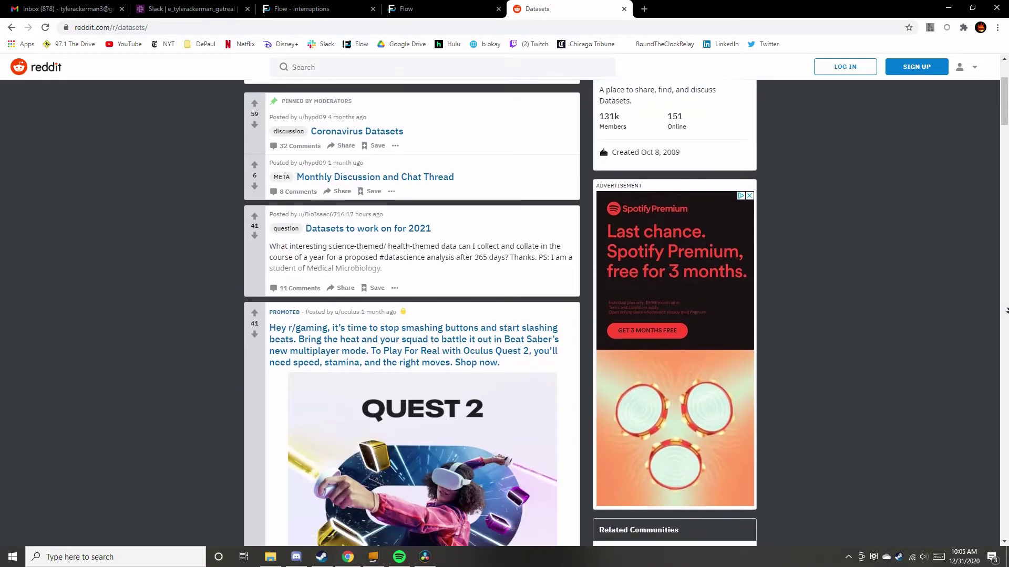
{"action": "scroll", "coordinate": [1006, 311], "scroll_direction": "down", "scroll_amount": 3}
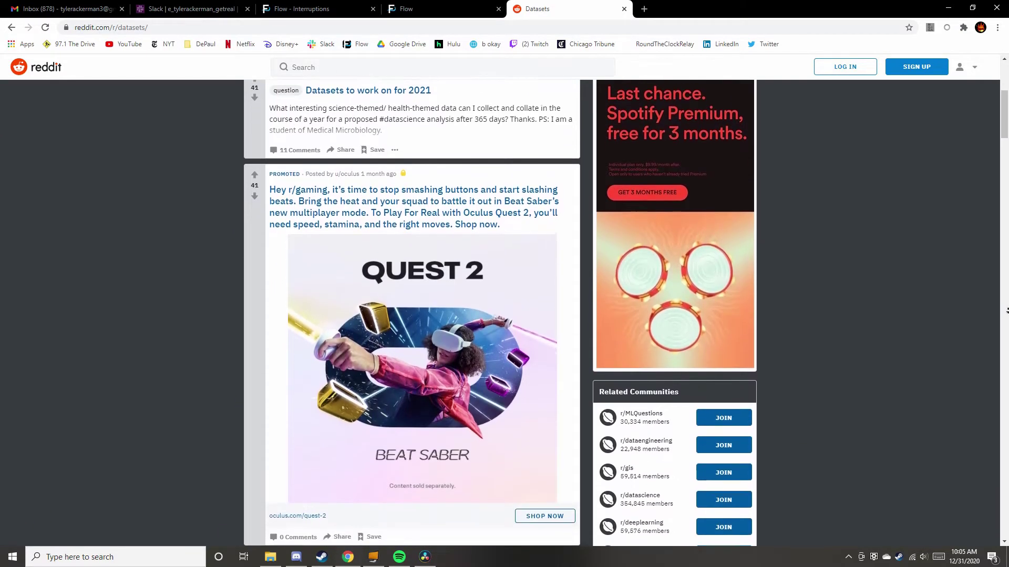
{"action": "scroll", "coordinate": [1007, 310], "scroll_direction": "down", "scroll_amount": 3}
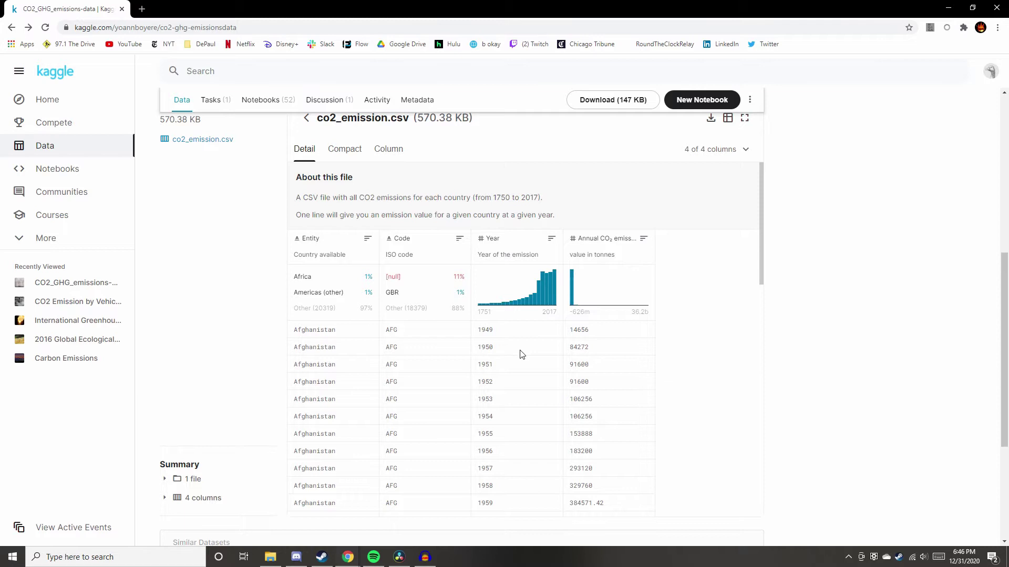
Set the scatterplot's depth axis column to Year, spanning 1751 to 2017, and view the year list
{"action": "scroll", "coordinate": [522, 355], "scroll_direction": "down", "scroll_amount": 6}
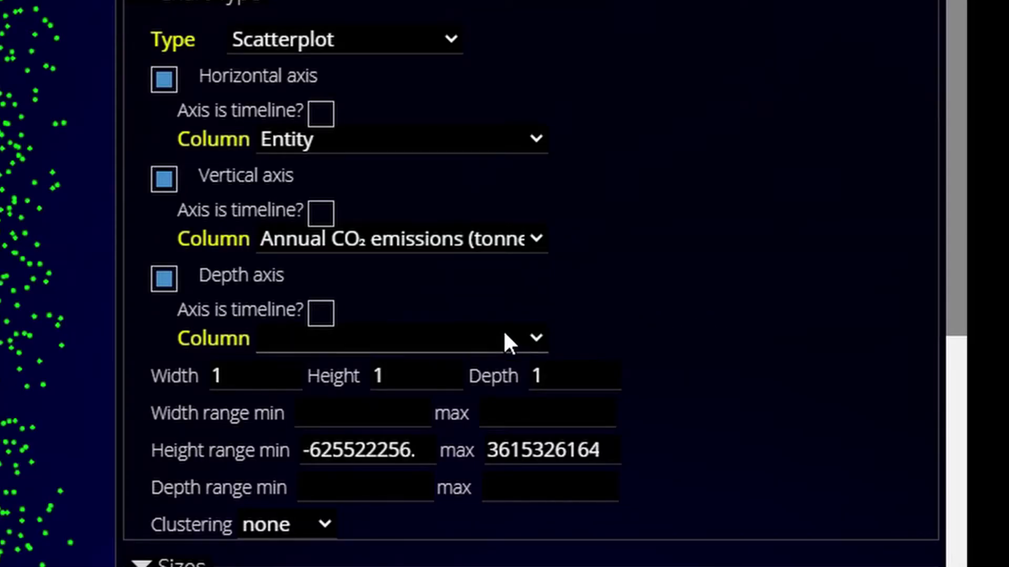
{"action": "left_click", "coordinate": [504, 335]}
{"action": "left_click", "coordinate": [444, 424]}
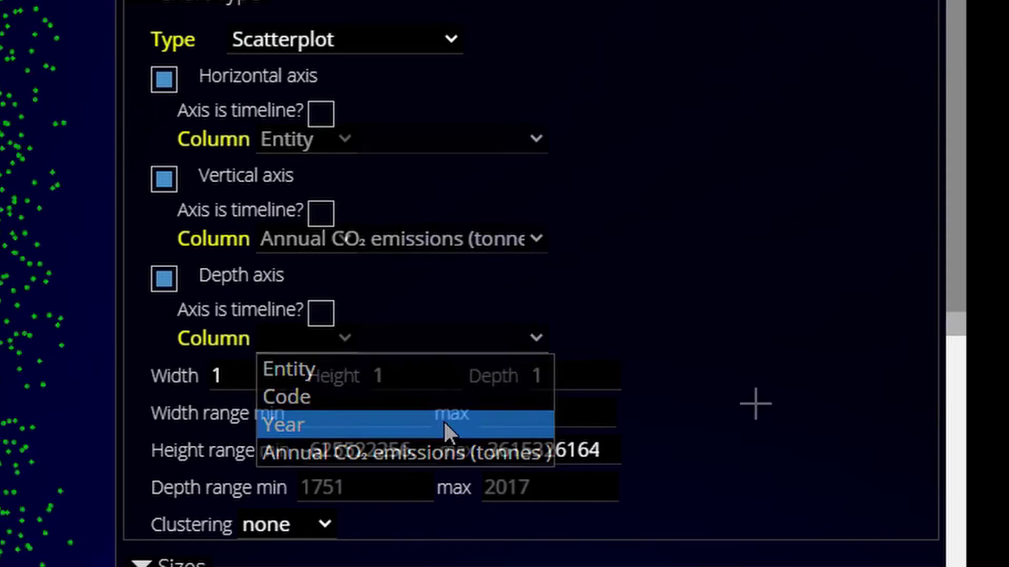
{"action": "left_click", "coordinate": [346, 337]}
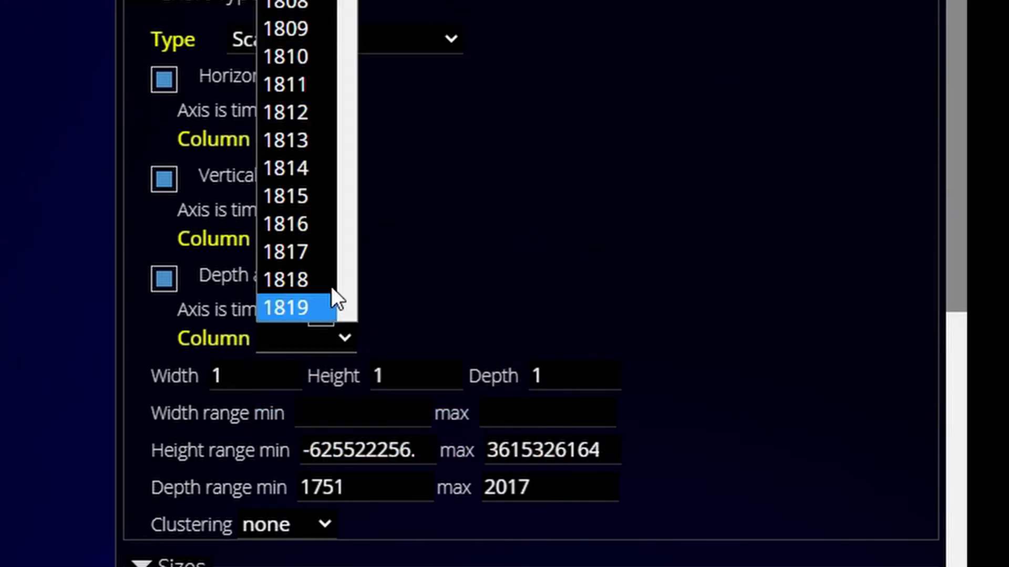
{"action": "scroll", "coordinate": [326, 243], "scroll_direction": "down", "scroll_amount": 4}
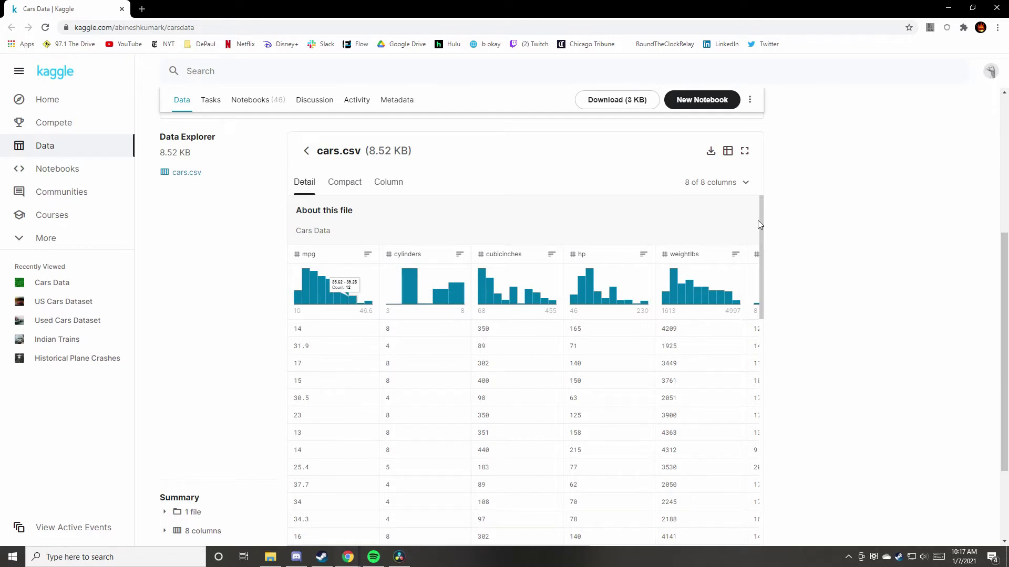
Download cars.csv from Kaggle's Cars Data dataset page
{"action": "left_click", "coordinate": [709, 153]}
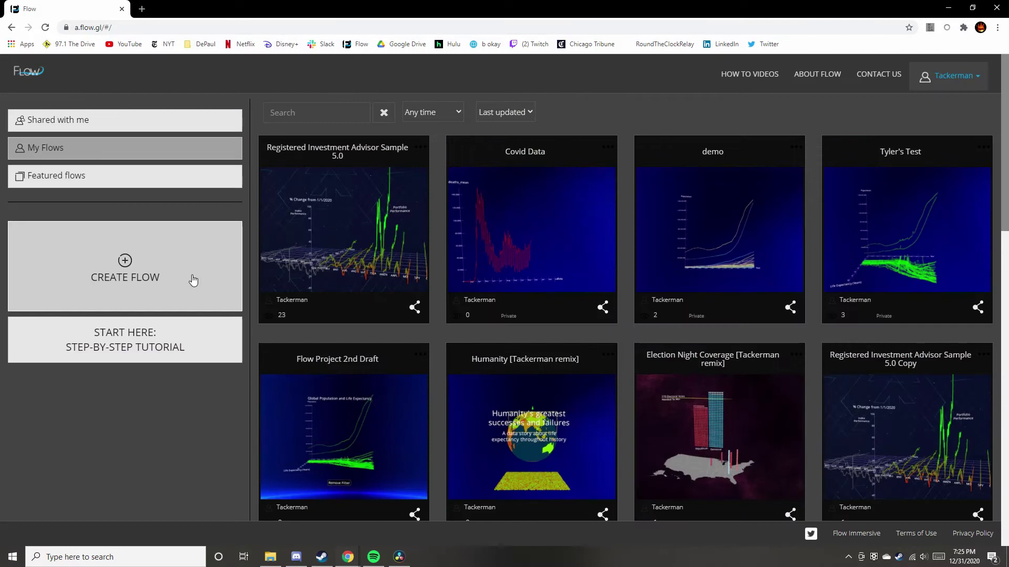
Start a new flow, title it 'Car Stats', and create it
{"action": "left_click", "coordinate": [189, 279]}
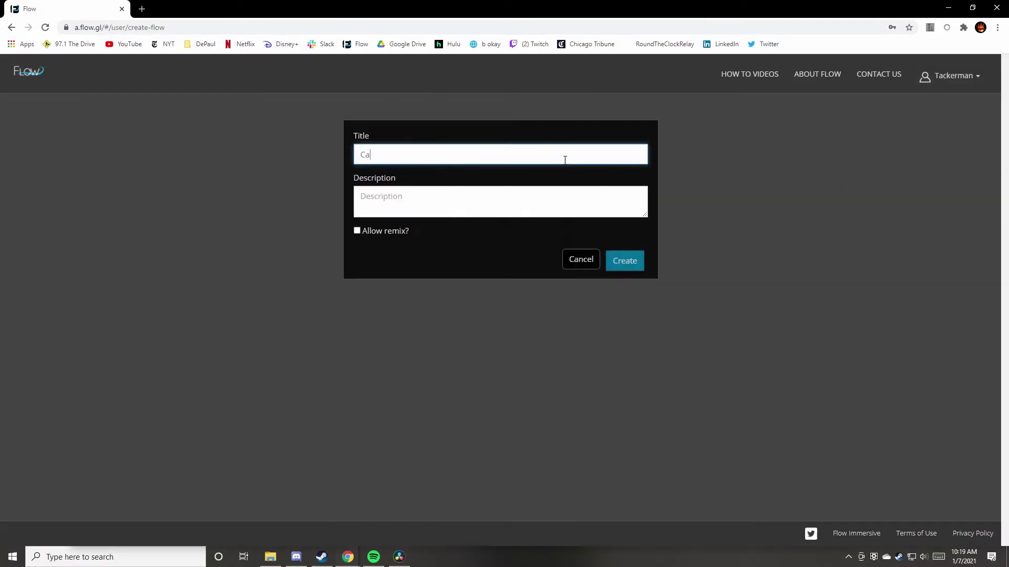
{"action": "type", "text": "r Stats"}
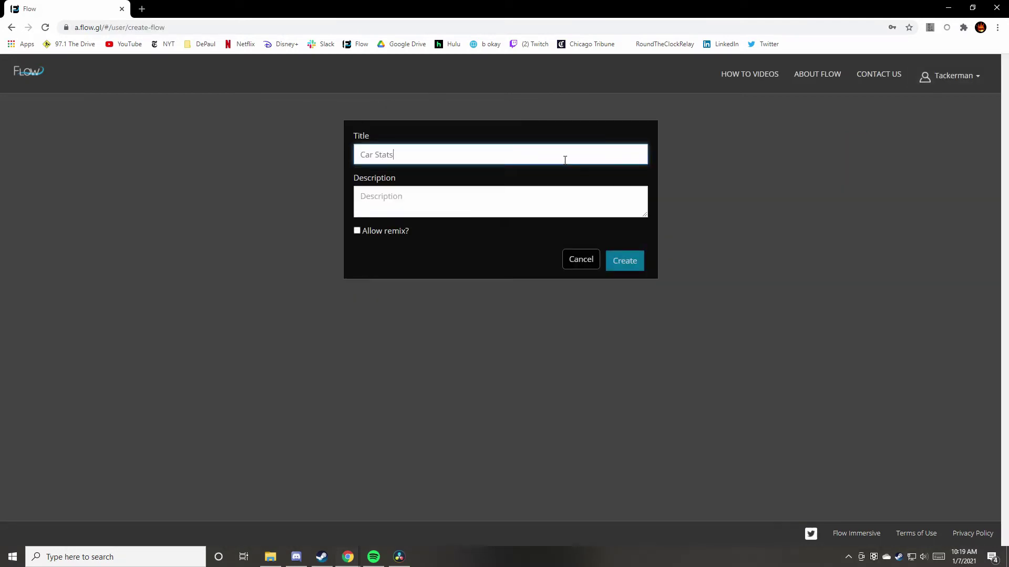
{"action": "left_click", "coordinate": [624, 262]}
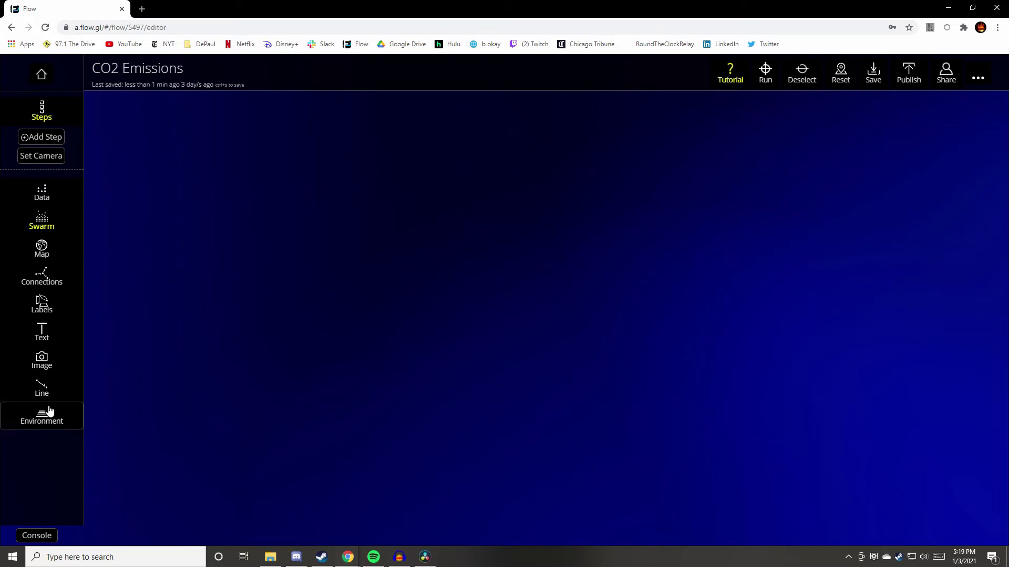
{"action": "left_click", "coordinate": [56, 193]}
{"action": "left_click", "coordinate": [53, 225]}
{"action": "left_click", "coordinate": [43, 250]}
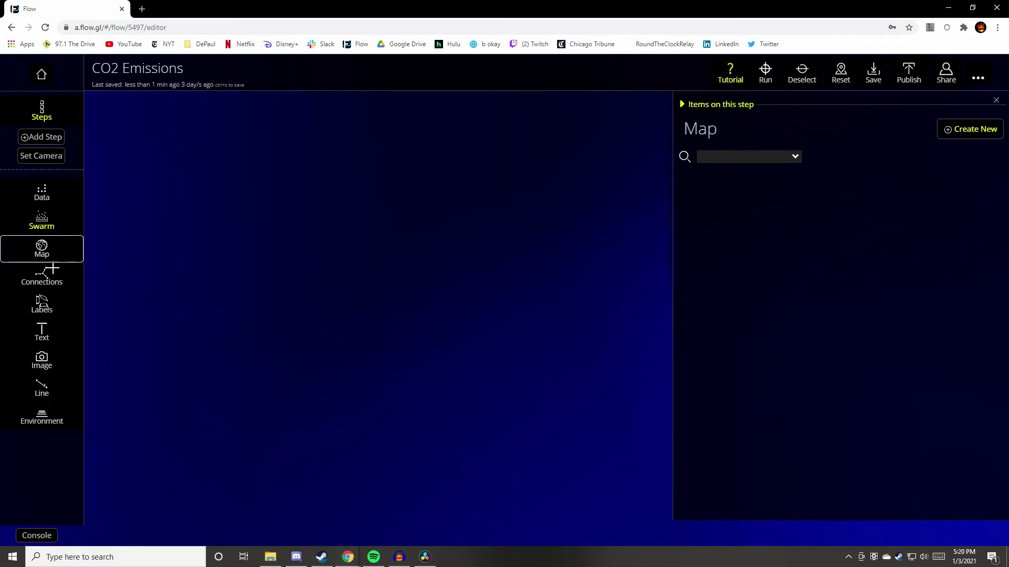
{"action": "left_click", "coordinate": [42, 277]}
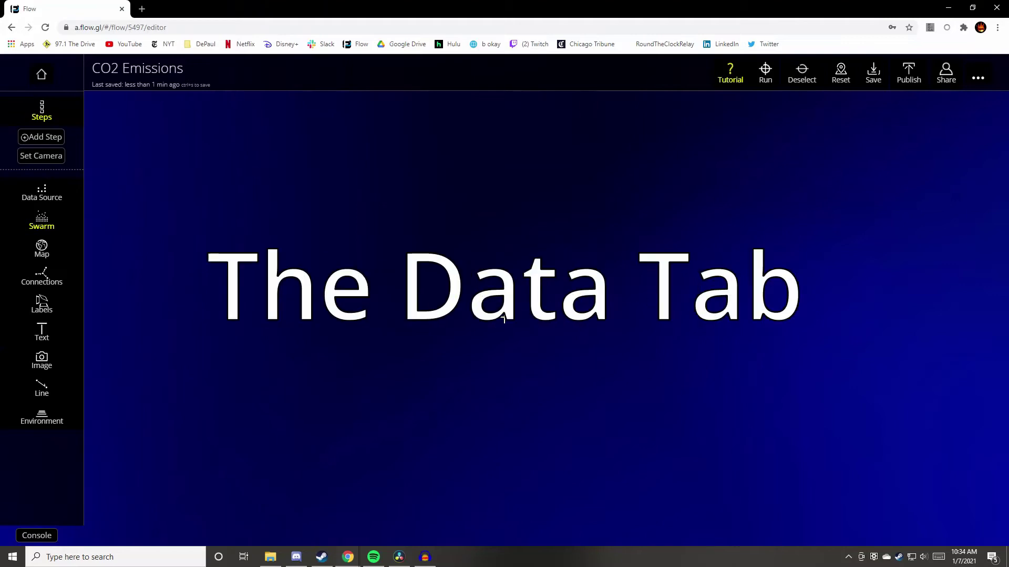
Add a new data source and upload cars (1).csv as its data
{"action": "left_click", "coordinate": [61, 201]}
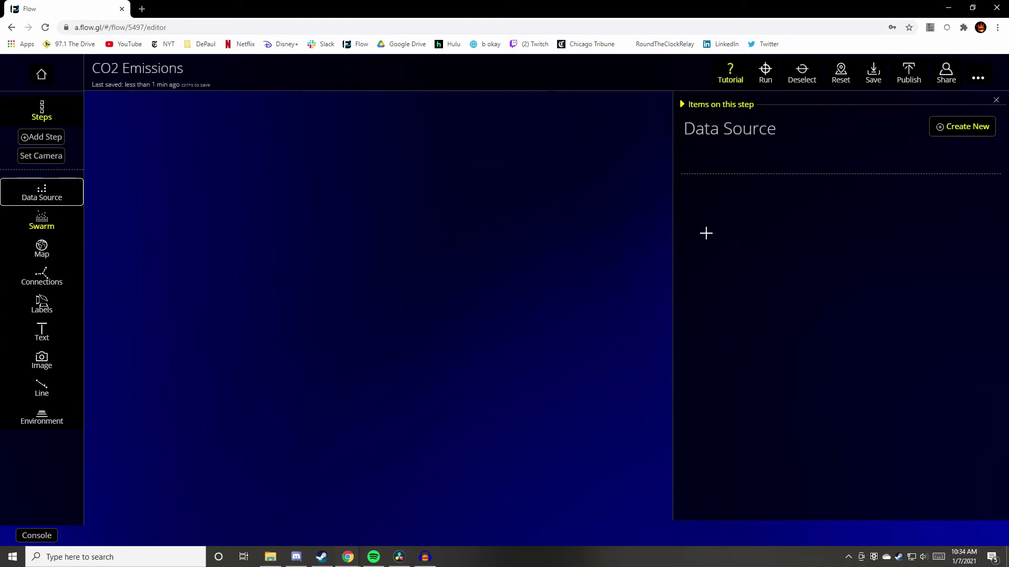
{"action": "left_click", "coordinate": [962, 134]}
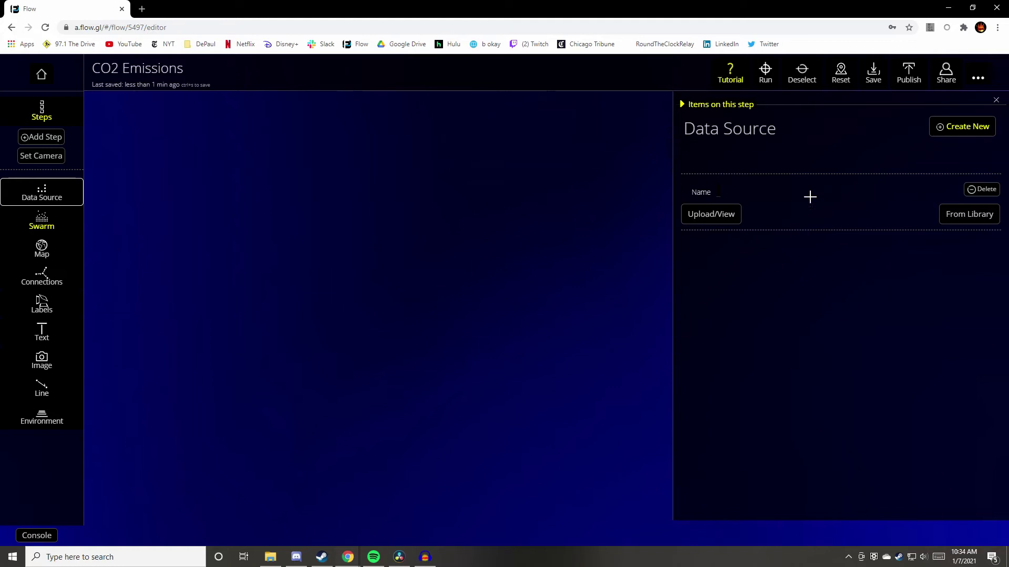
{"action": "left_click", "coordinate": [711, 214]}
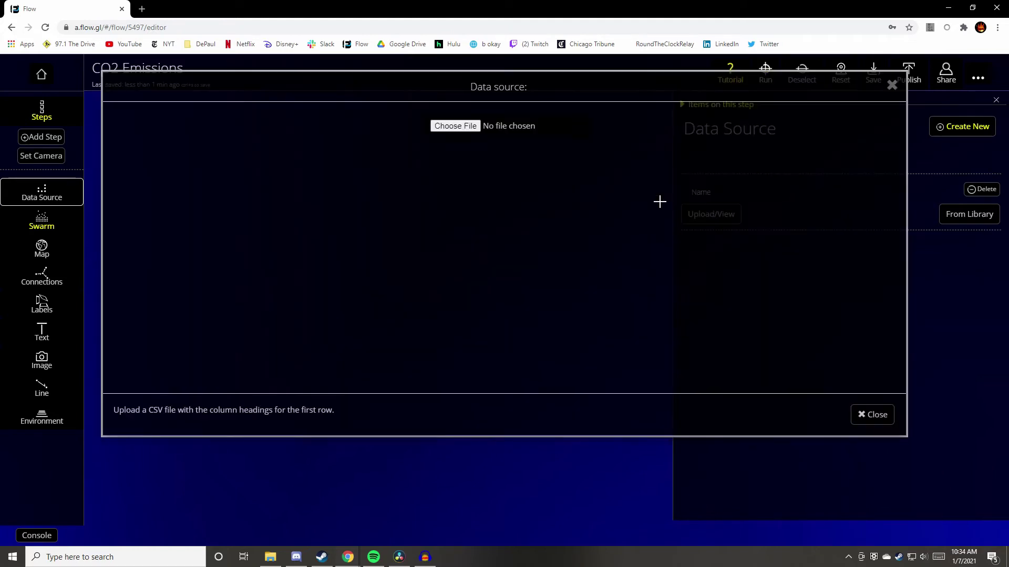
{"action": "left_click", "coordinate": [455, 126]}
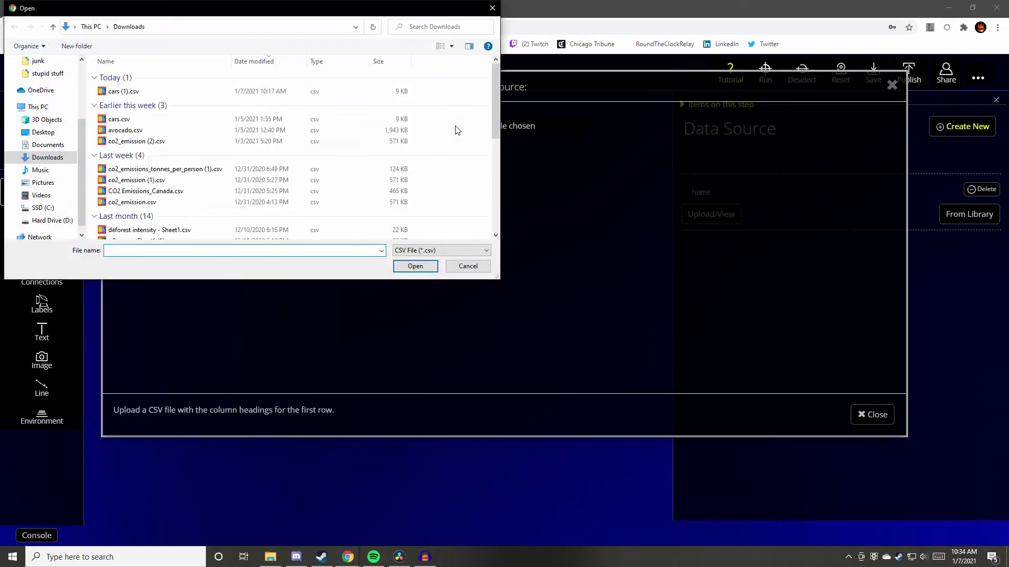
{"action": "double_click", "coordinate": [183, 95]}
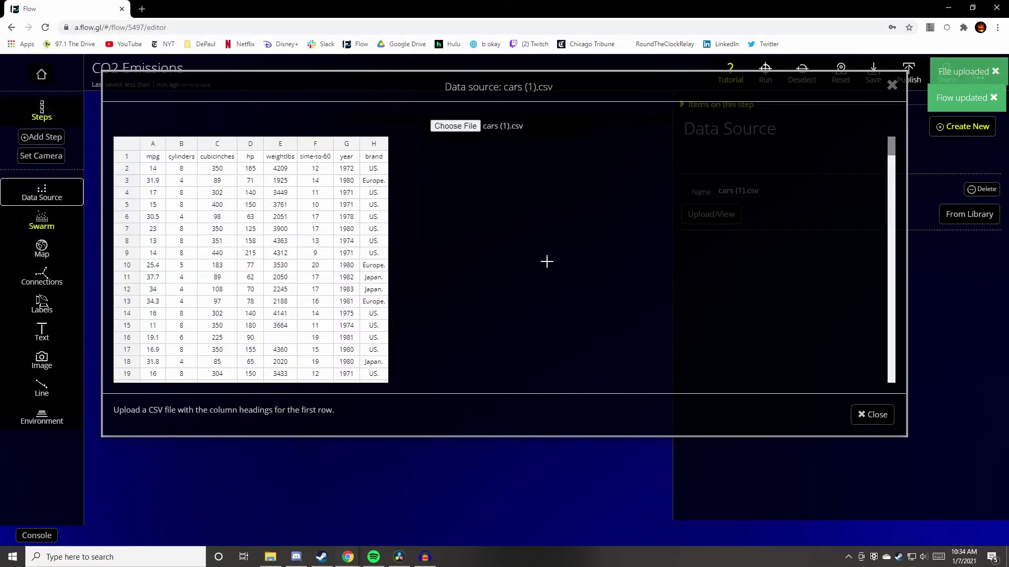
Close the data preview, add a swarm named Swarm 1, and save the Car Stats flow
{"action": "left_click", "coordinate": [865, 416]}
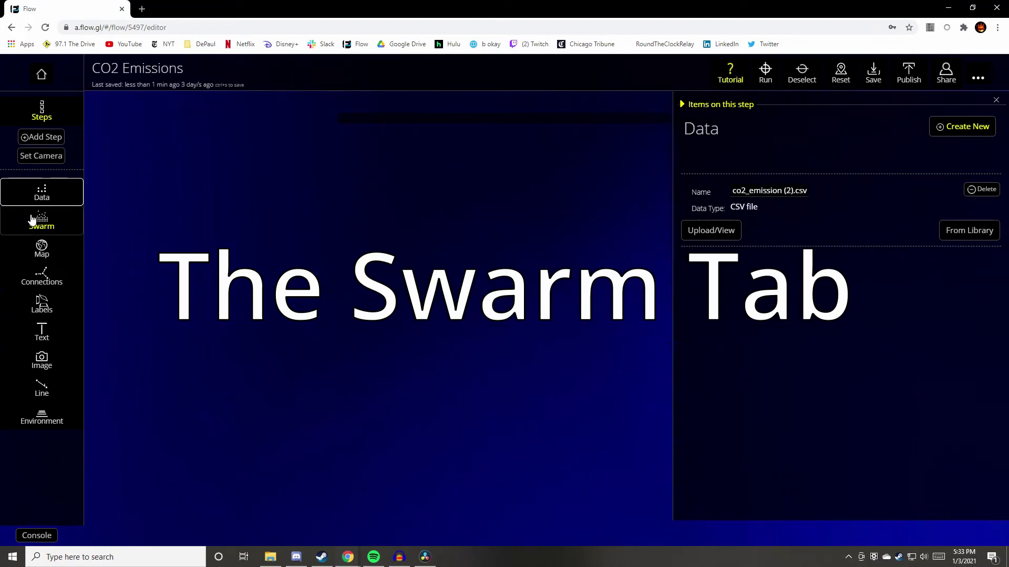
{"action": "left_click", "coordinate": [42, 221]}
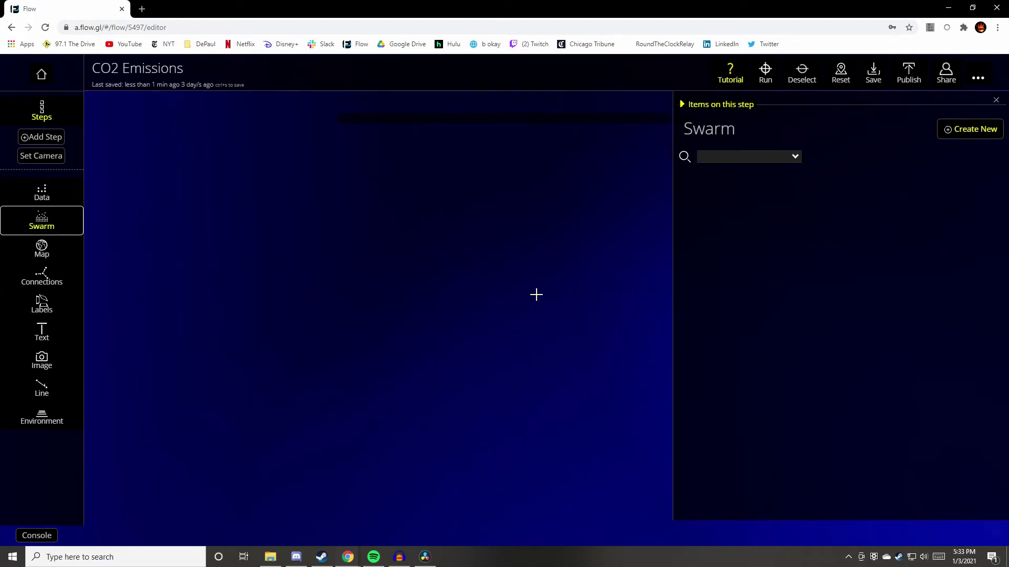
{"action": "left_click", "coordinate": [983, 136]}
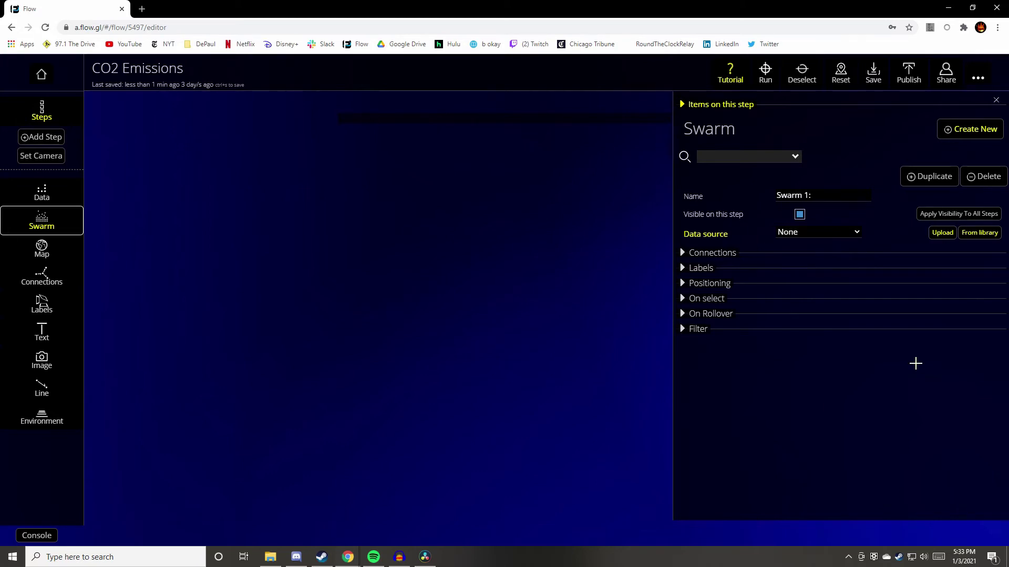
{"action": "key", "text": "ctrl+s"}
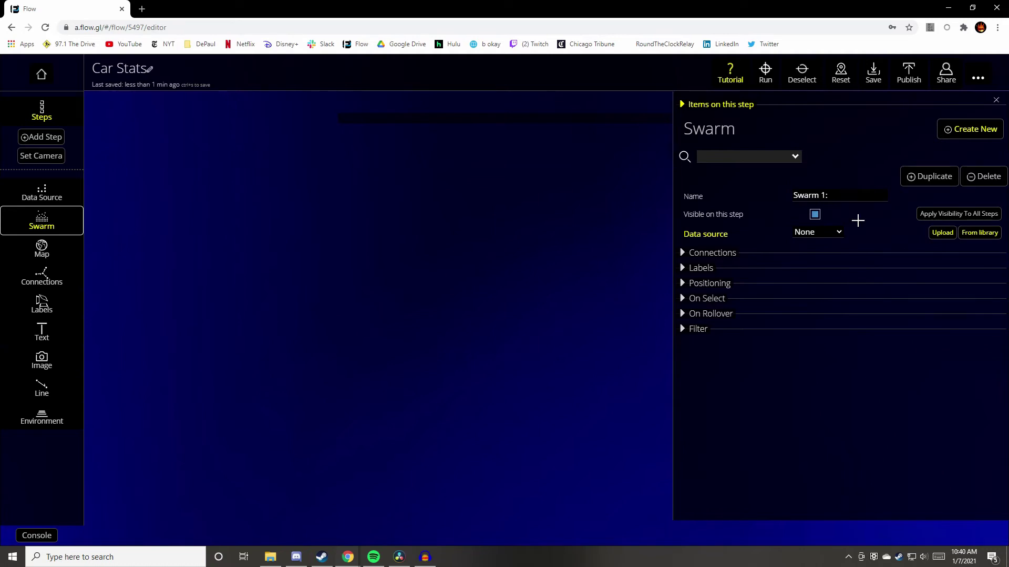
Make Swarm 1 visible on this step and set its data source to cars (1).csv
{"action": "left_click", "coordinate": [825, 201]}
{"action": "left_click", "coordinate": [815, 215]}
{"action": "left_click", "coordinate": [813, 215]}
{"action": "left_click", "coordinate": [814, 215]}
{"action": "left_click", "coordinate": [833, 238]}
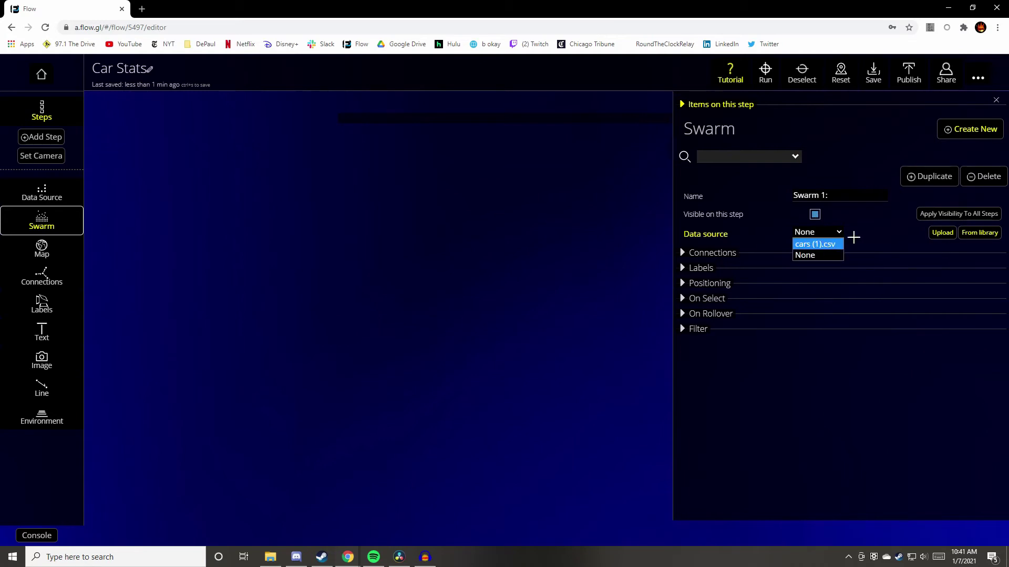
{"action": "left_click", "coordinate": [820, 245]}
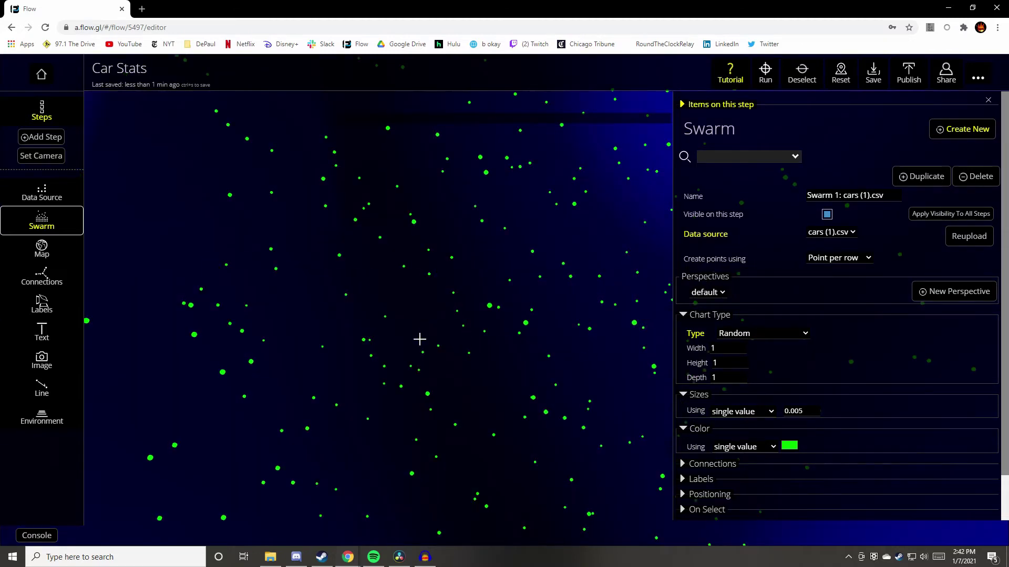
Orbit around the car points, reload the editor, and save the view as step 1's camera position
{"action": "left_click_drag", "start_coordinate": [419, 340], "coordinate": [472, 264]}
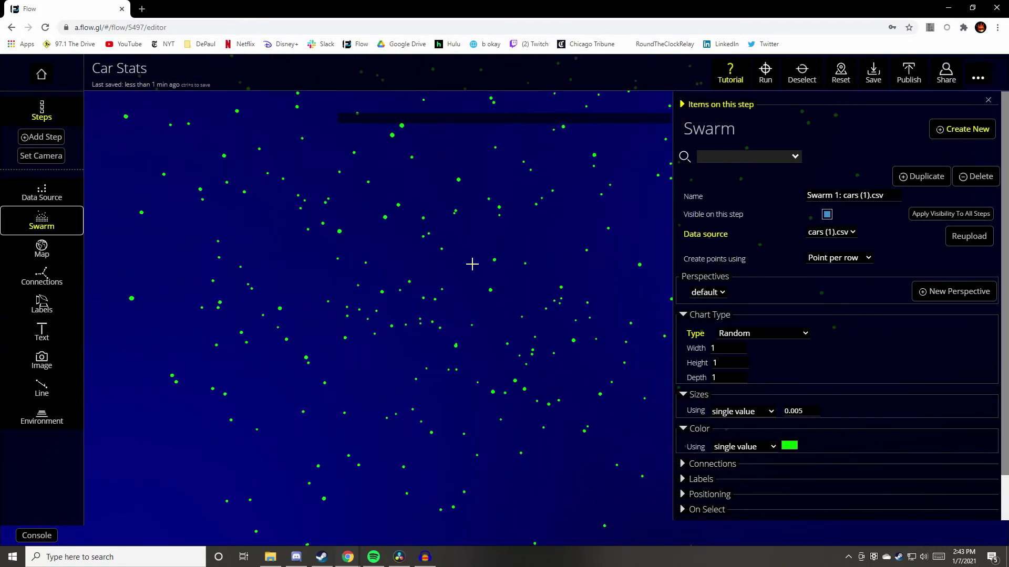
{"action": "left_click_drag", "start_coordinate": [472, 266], "coordinate": [339, 403]}
{"action": "left_click", "coordinate": [45, 27]}
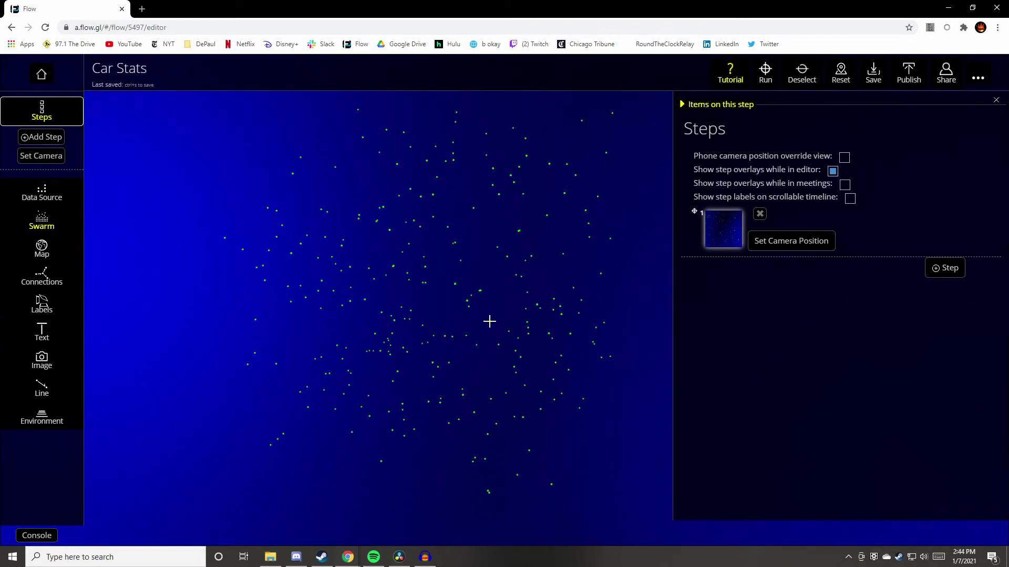
{"action": "left_click", "coordinate": [36, 162]}
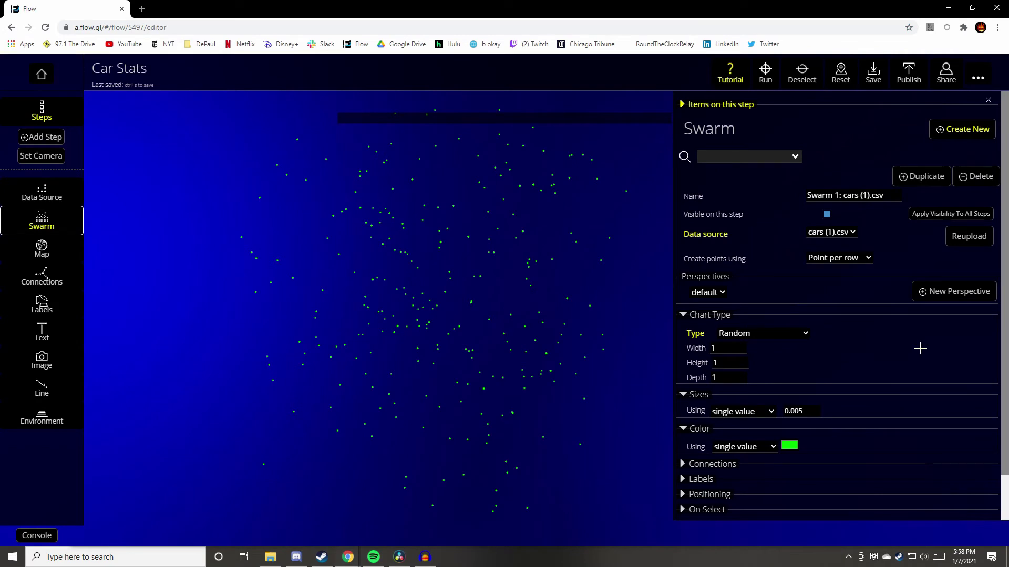
Make the swarm a scatterplot with mpg, cubicinches and weightlbs on the three axes
{"action": "left_click", "coordinate": [788, 334]}
{"action": "left_click", "coordinate": [792, 345]}
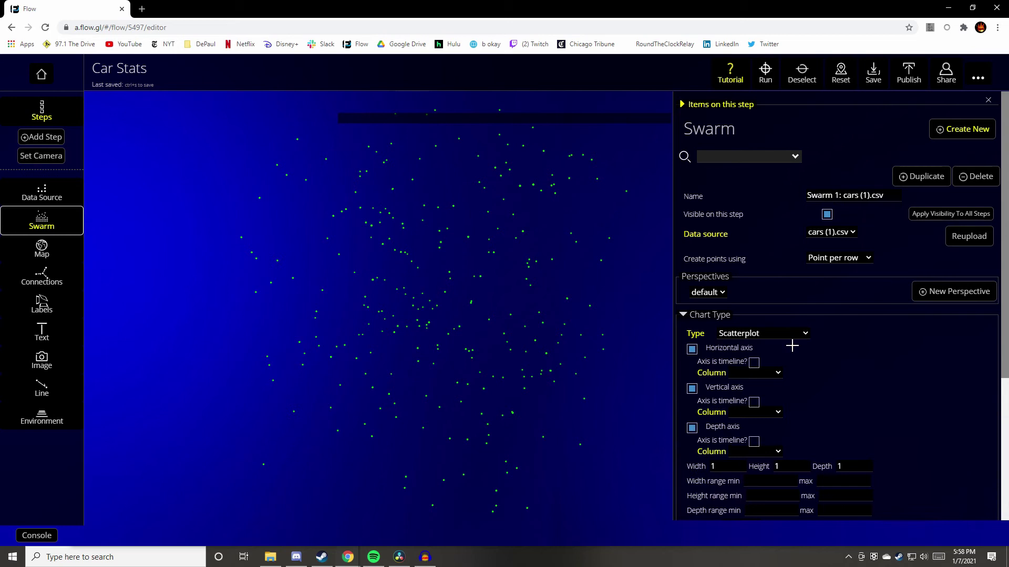
{"action": "left_click", "coordinate": [761, 374]}
{"action": "left_click", "coordinate": [746, 384]}
{"action": "left_click", "coordinate": [759, 412]}
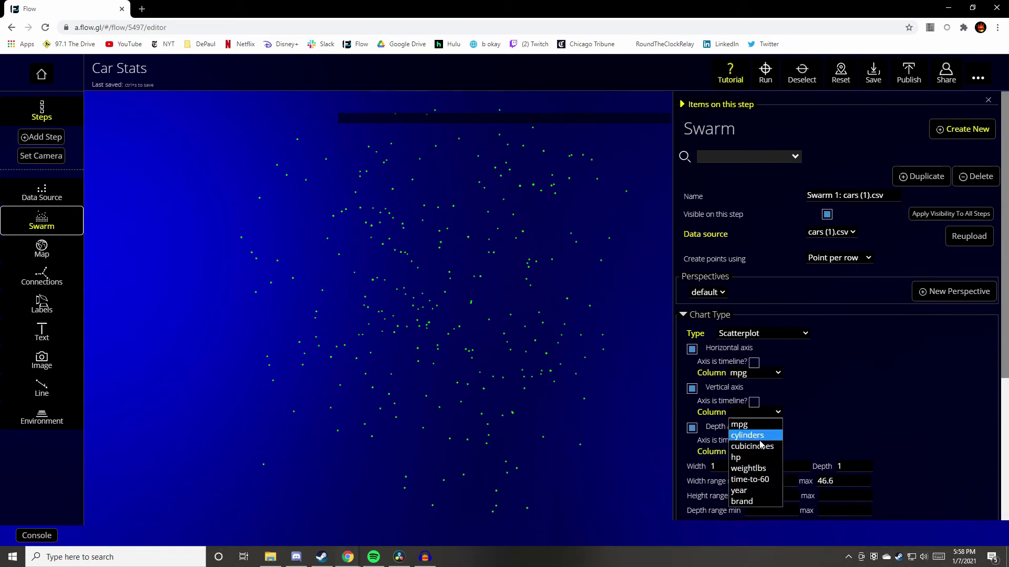
{"action": "left_click", "coordinate": [759, 444]}
{"action": "left_click", "coordinate": [760, 453]}
{"action": "left_click", "coordinate": [756, 408]}
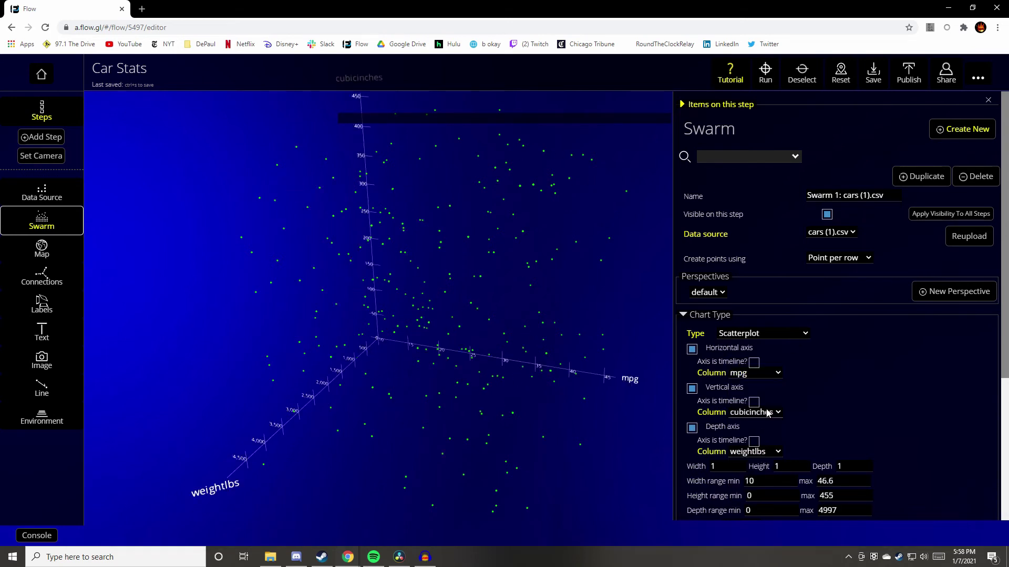
Try different chart widths and depths, leaving both at 1
{"action": "left_click_drag", "start_coordinate": [361, 392], "coordinate": [532, 362]}
{"action": "left_click", "coordinate": [741, 469]}
{"action": "left_click", "coordinate": [741, 469]}
{"action": "left_click", "coordinate": [866, 469]}
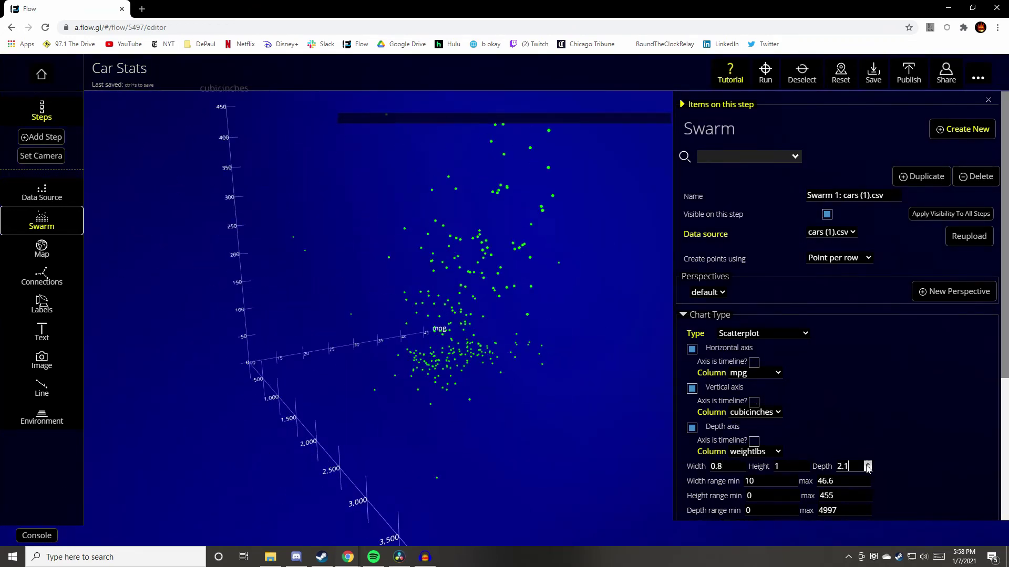
{"action": "left_click", "coordinate": [867, 469]}
{"action": "left_click", "coordinate": [867, 469]}
{"action": "left_click", "coordinate": [867, 465]}
{"action": "left_click", "coordinate": [867, 465]}
{"action": "left_click", "coordinate": [866, 465]}
{"action": "left_click", "coordinate": [741, 465]}
{"action": "left_click", "coordinate": [741, 465]}
Size the points by weightlbs, with a smallest point size of .001
{"action": "scroll", "coordinate": [907, 426], "scroll_direction": "down", "scroll_amount": 4}
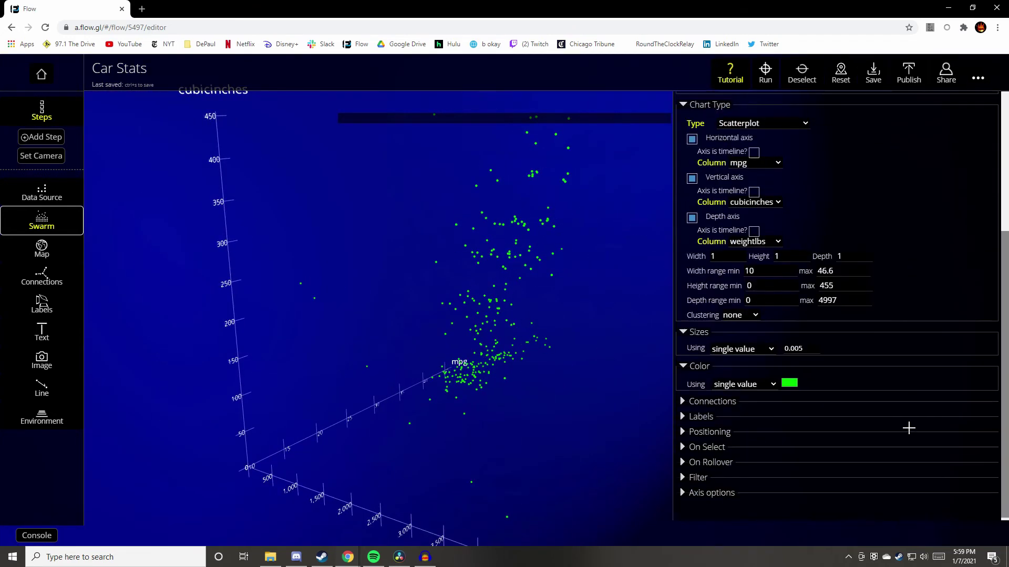
{"action": "left_click", "coordinate": [815, 348]}
{"action": "left_click", "coordinate": [815, 351]}
{"action": "left_click", "coordinate": [742, 349]}
{"action": "left_click", "coordinate": [742, 379]}
{"action": "left_click", "coordinate": [755, 364]}
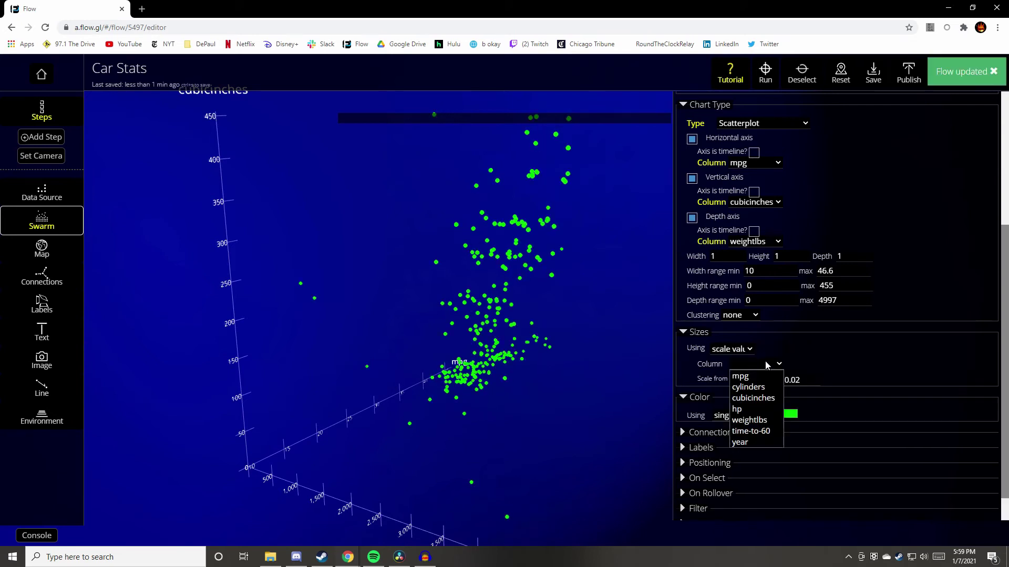
{"action": "left_click", "coordinate": [752, 426]}
{"action": "left_click", "coordinate": [815, 377]}
{"action": "left_click", "coordinate": [815, 377]}
{"action": "left_click", "coordinate": [815, 377]}
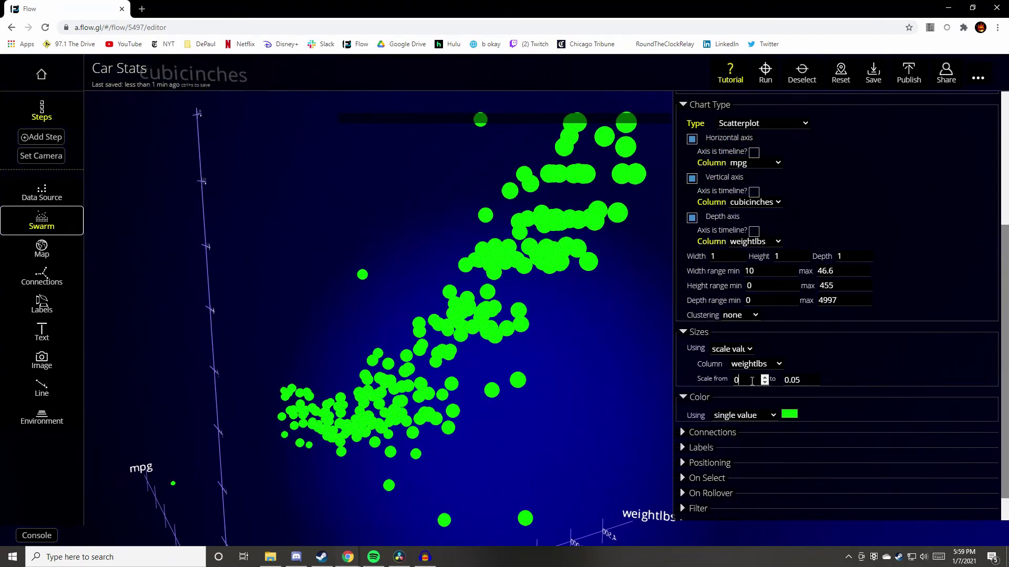
{"action": "left_click", "coordinate": [765, 382]}
{"action": "type", "text": ".001"}
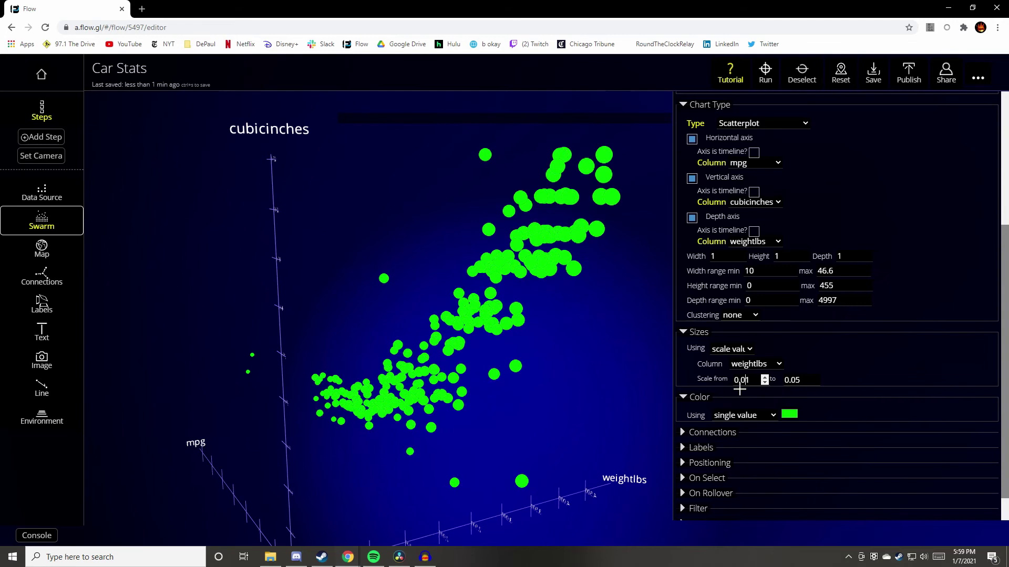
Colour the points by a weightlbs scale that runs from green to red
{"action": "left_click", "coordinate": [744, 415]}
{"action": "left_click", "coordinate": [736, 434]}
{"action": "left_click", "coordinate": [743, 428]}
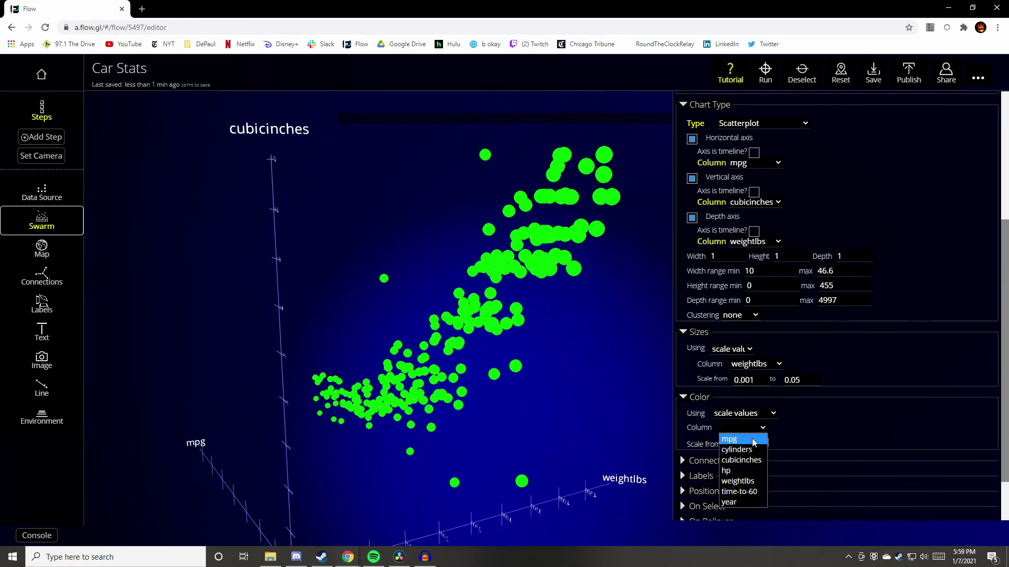
{"action": "left_click", "coordinate": [747, 478]}
{"action": "left_click", "coordinate": [760, 443]}
{"action": "left_click", "coordinate": [841, 316]}
{"action": "left_click", "coordinate": [572, 396]}
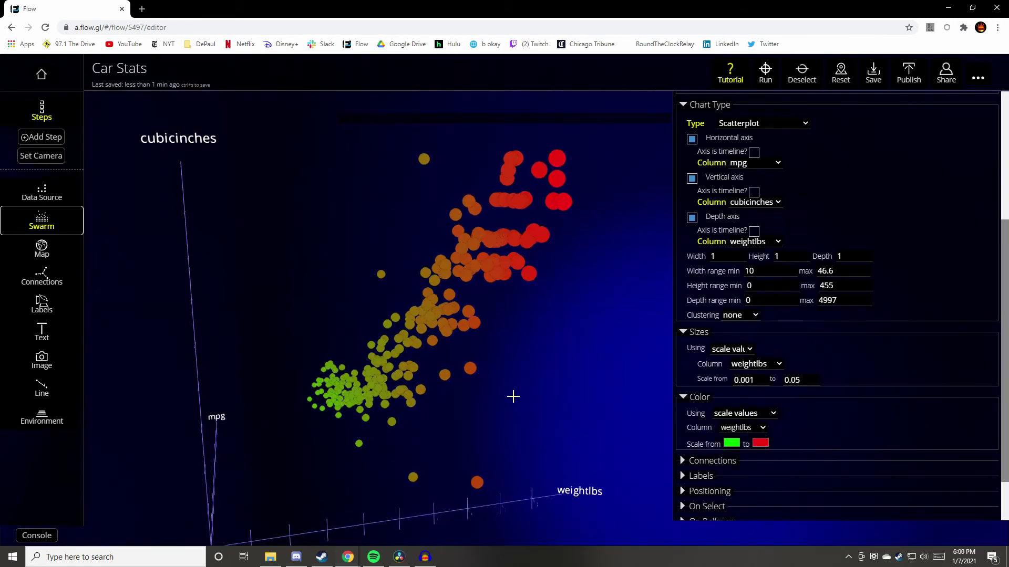
{"action": "scroll", "coordinate": [723, 399], "scroll_direction": "down", "scroll_amount": 2}
Add connections that link car points sharing the same brand
{"action": "left_click", "coordinate": [723, 399]}
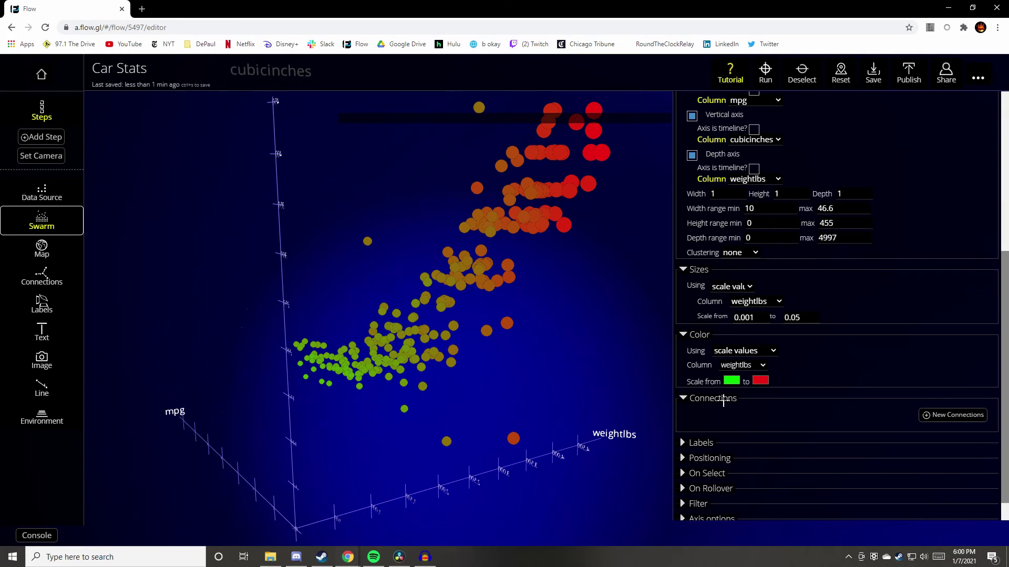
{"action": "left_click", "coordinate": [953, 416]}
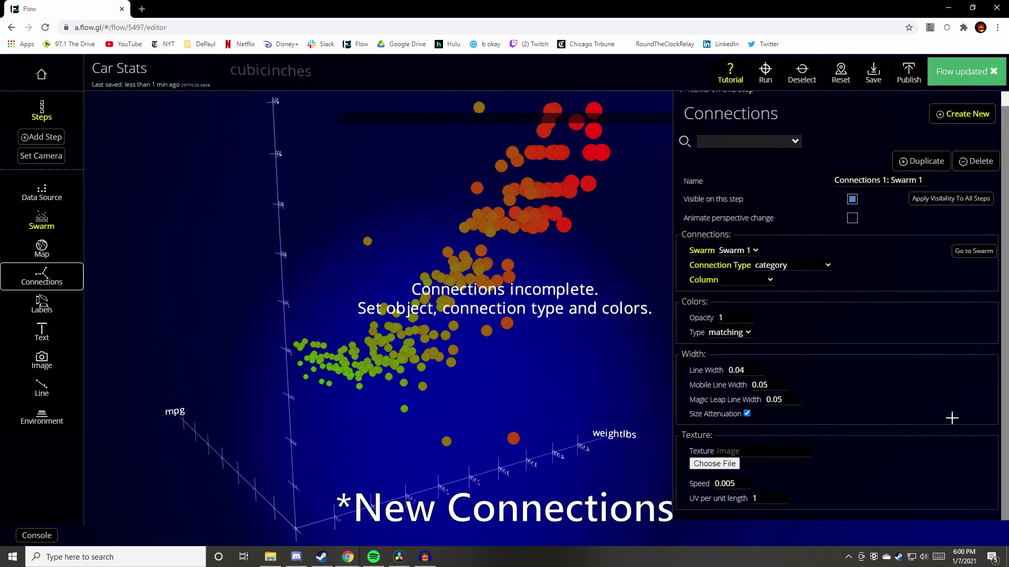
{"action": "left_click", "coordinate": [747, 280]}
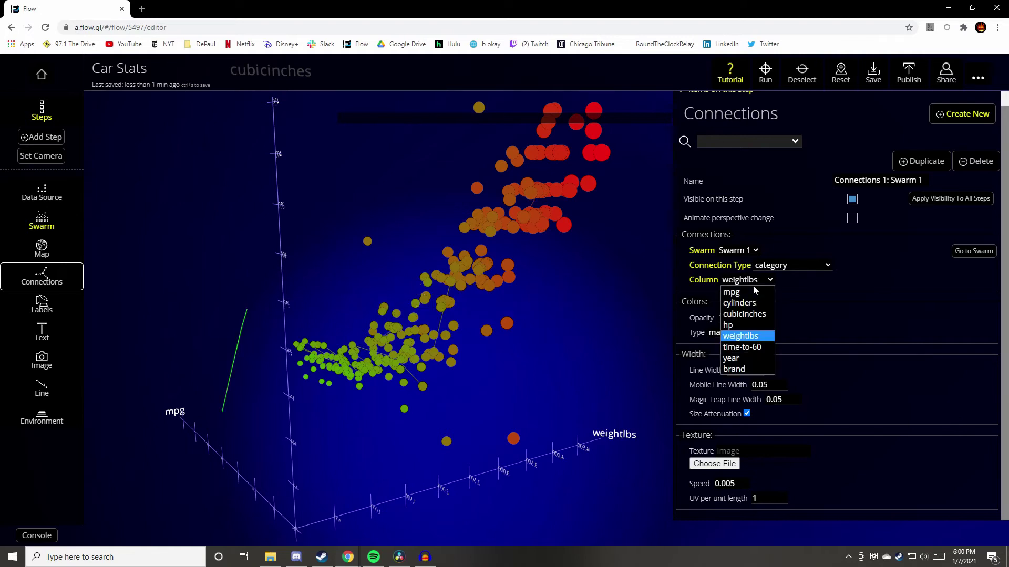
{"action": "left_click", "coordinate": [734, 368]}
{"action": "left_click_drag", "start_coordinate": [525, 344], "coordinate": [708, 421]}
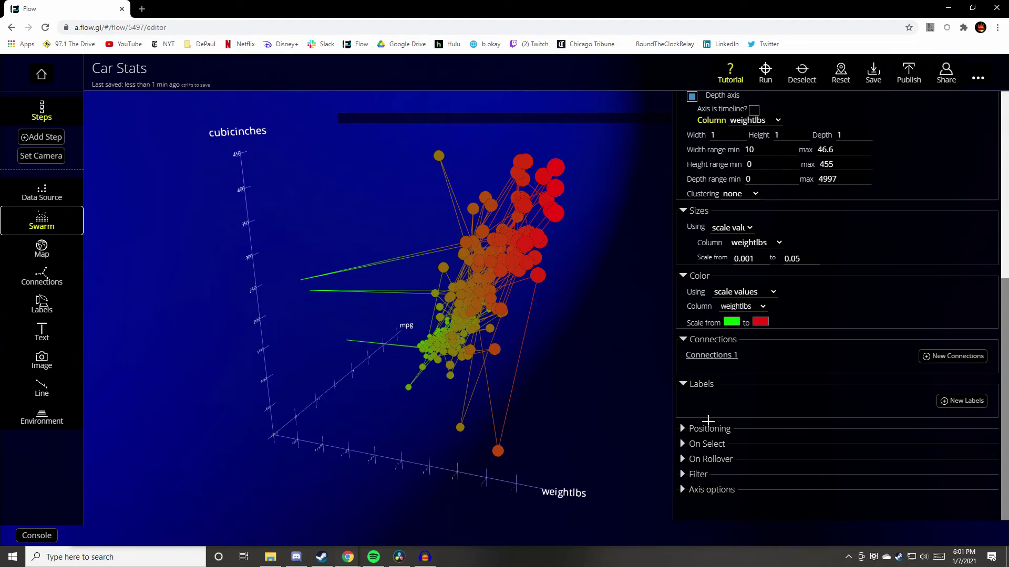
Try shifting the chart's position, then reset the close/far and left/right offsets to 0
{"action": "left_click", "coordinate": [708, 428]}
{"action": "scroll", "coordinate": [788, 419], "scroll_direction": "down", "scroll_amount": 2}
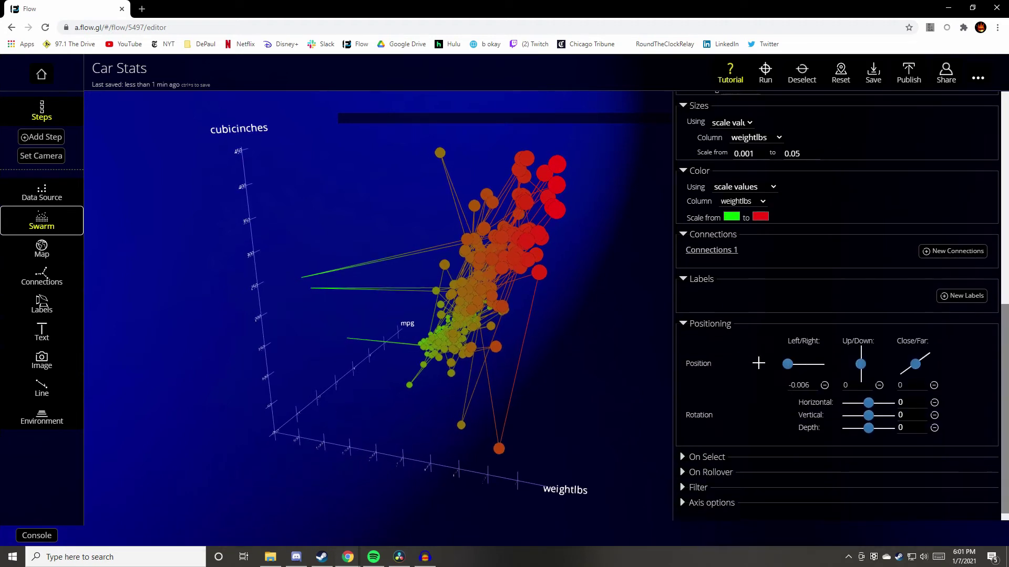
{"action": "left_click_drag", "start_coordinate": [806, 364], "coordinate": [810, 374]}
{"action": "left_click_drag", "start_coordinate": [915, 364], "coordinate": [967, 349]}
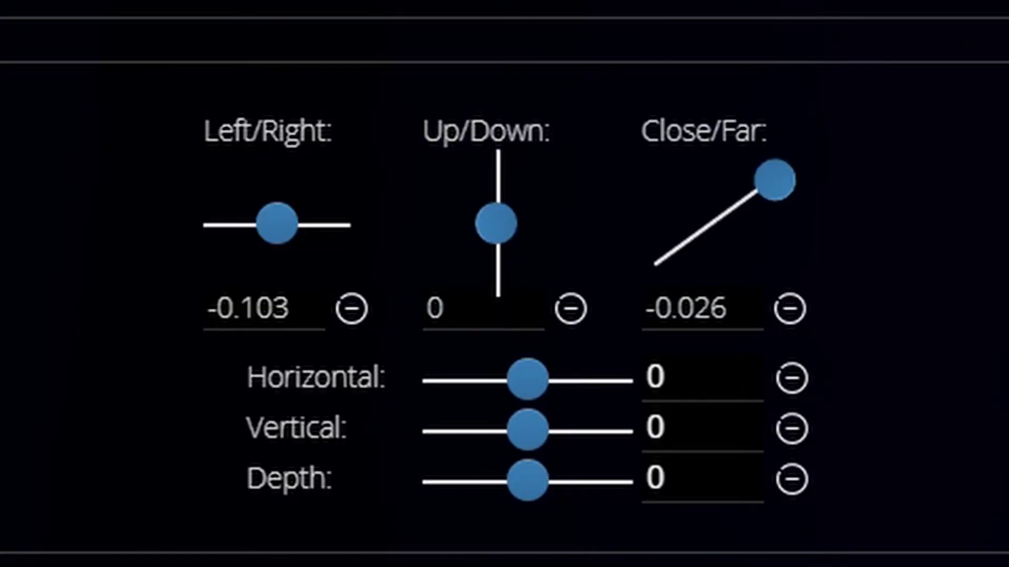
{"action": "left_click", "coordinate": [788, 309]}
{"action": "left_click", "coordinate": [351, 309]}
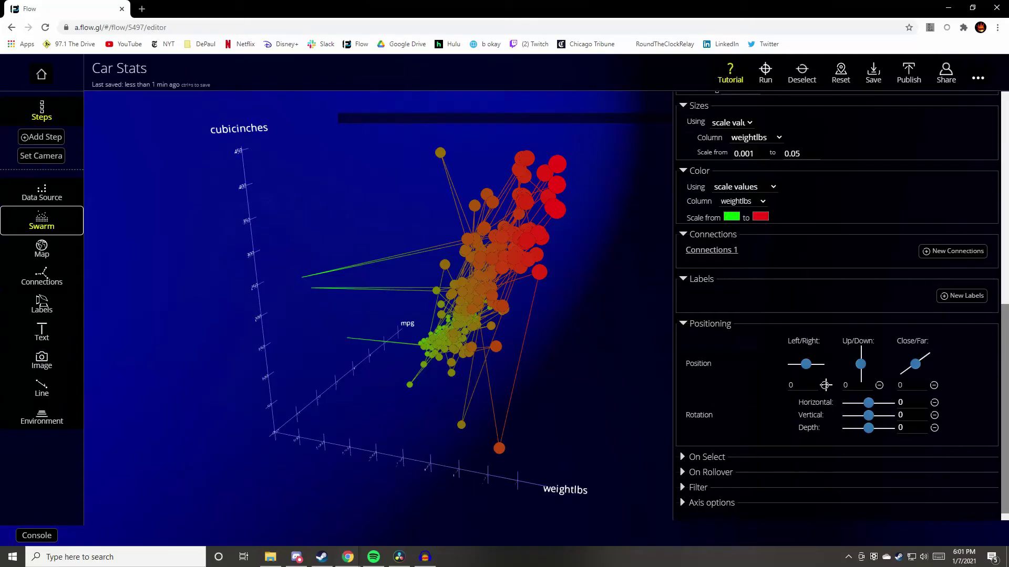
Show weightlbs when a point is selected and time-to-60 on rollover
{"action": "left_click", "coordinate": [716, 443]}
{"action": "scroll", "coordinate": [775, 420], "scroll_direction": "down", "scroll_amount": 1}
{"action": "left_click", "coordinate": [788, 433]}
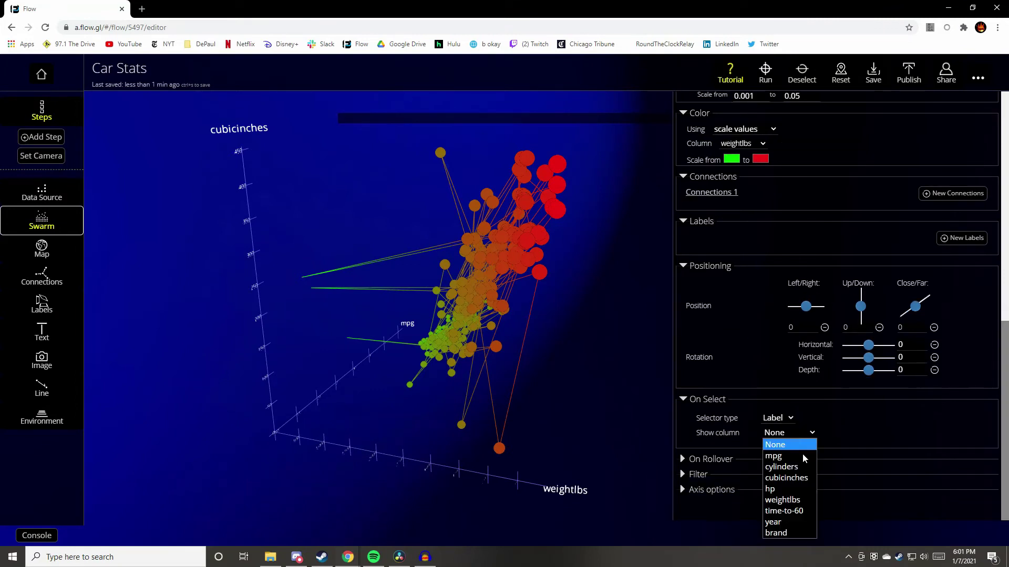
{"action": "left_click", "coordinate": [794, 502]}
{"action": "scroll", "coordinate": [804, 473], "scroll_direction": "down", "scroll_amount": 1}
{"action": "left_click", "coordinate": [693, 444]}
{"action": "left_click", "coordinate": [779, 459]}
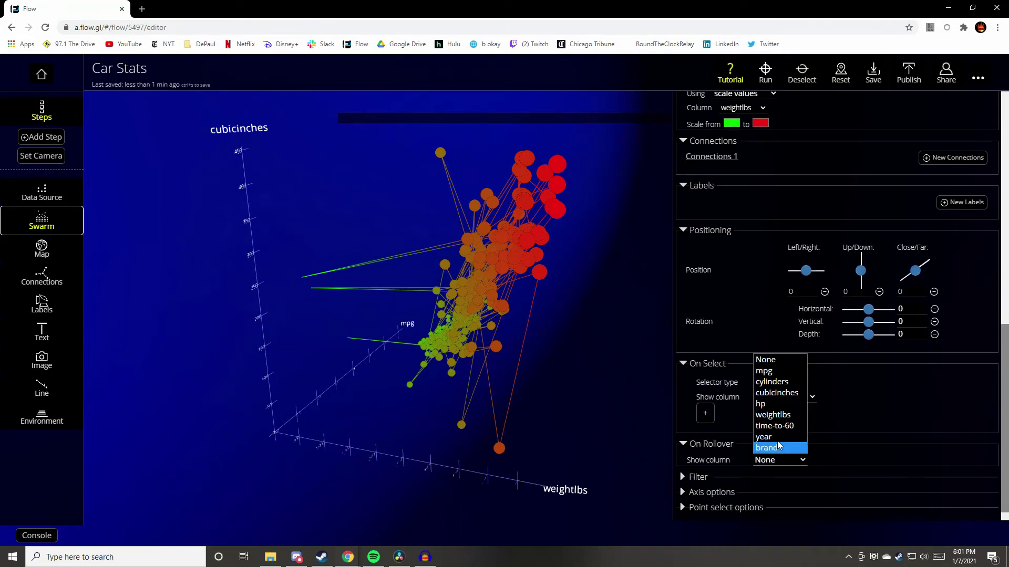
{"action": "left_click", "coordinate": [788, 426]}
Preview the visualization, then filter the rows to weightlbs greater than 3000
{"action": "scroll", "coordinate": [842, 408], "scroll_direction": "down", "scroll_amount": 1}
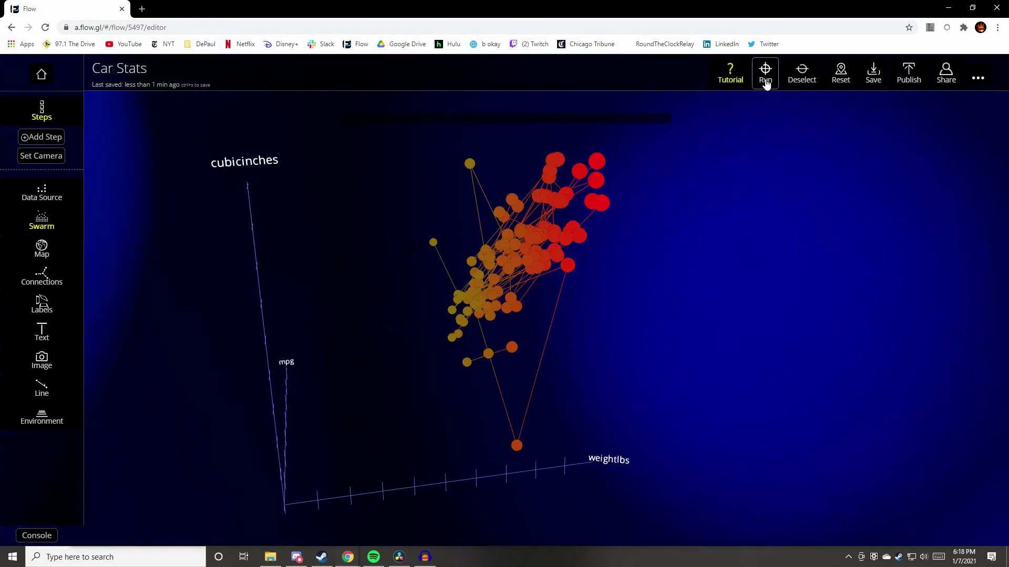
{"action": "left_click", "coordinate": [765, 72]}
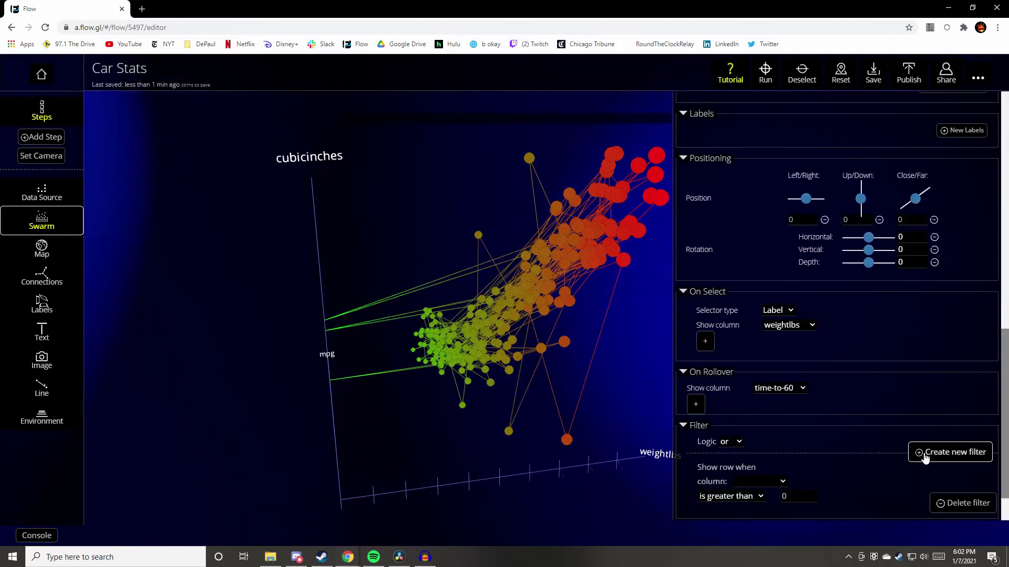
{"action": "left_click", "coordinate": [760, 429]}
{"action": "left_click", "coordinate": [760, 483]}
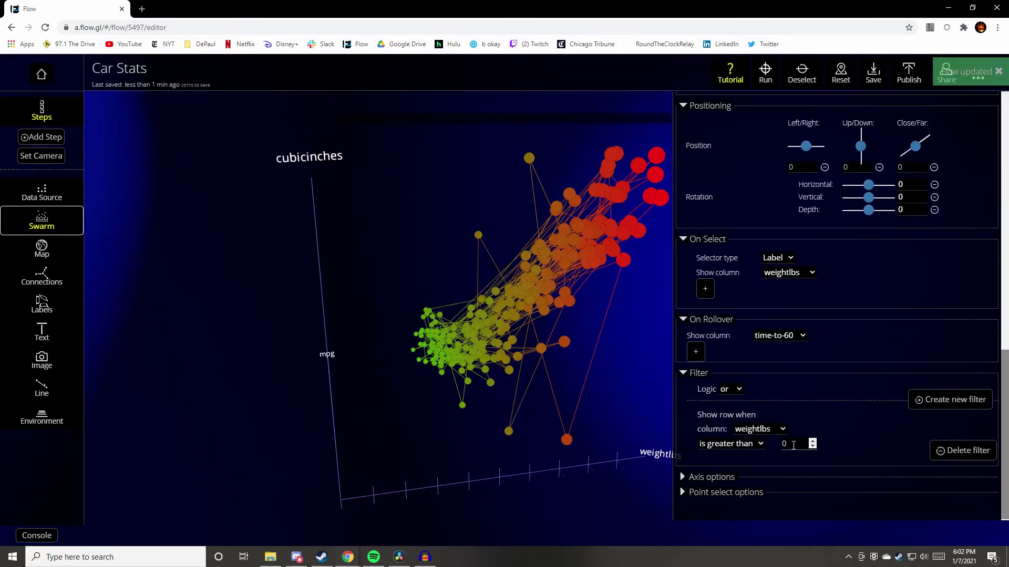
{"action": "left_click", "coordinate": [793, 445]}
{"action": "type", "text": "3000"}
{"action": "left_click", "coordinate": [712, 477]}
{"action": "scroll", "coordinate": [798, 422], "scroll_direction": "down", "scroll_amount": 3}
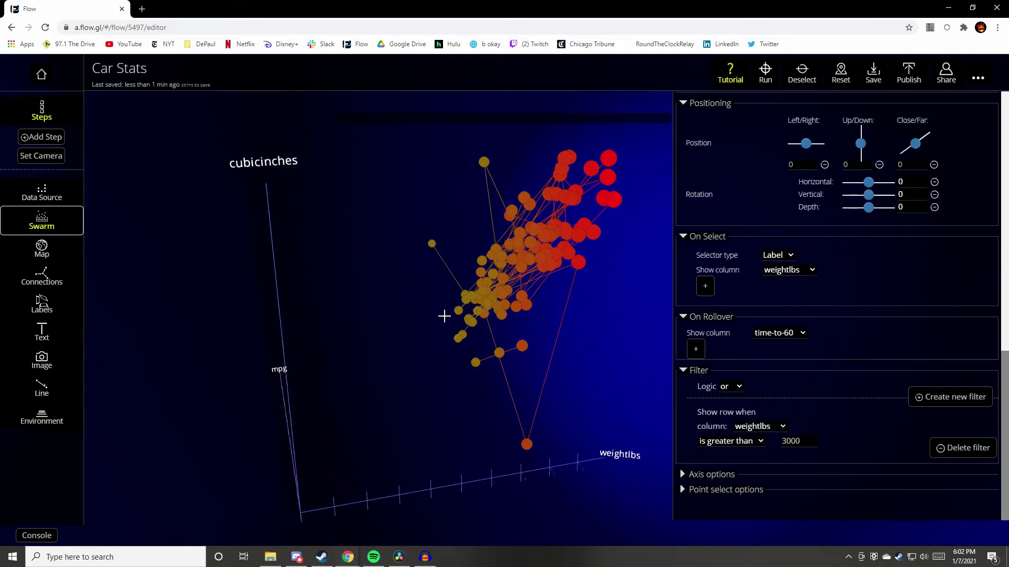
{"action": "left_click", "coordinate": [66, 255]}
Add a globe map and a new text item to the scene
{"action": "left_click", "coordinate": [970, 129]}
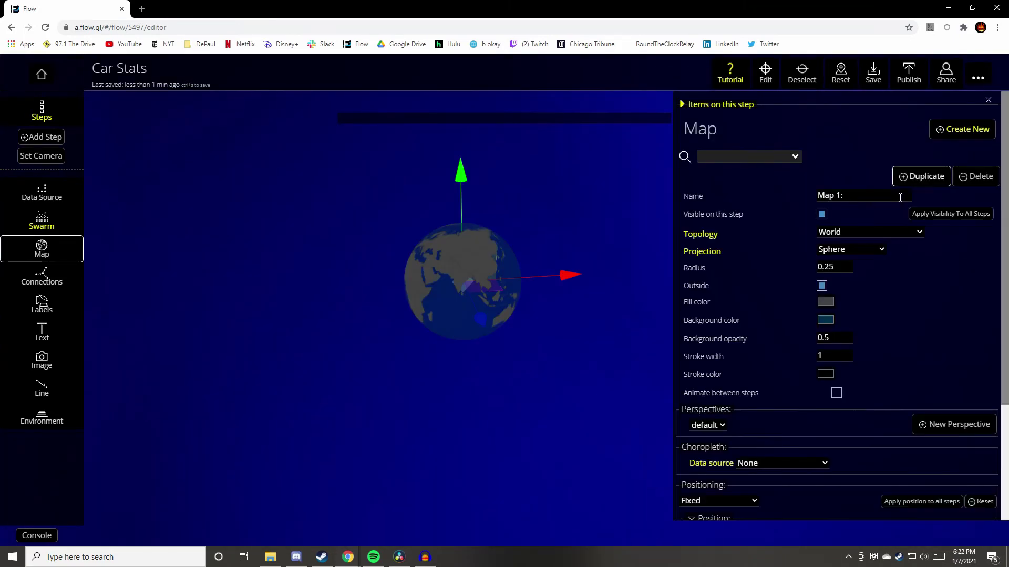
{"action": "left_click", "coordinate": [42, 220]}
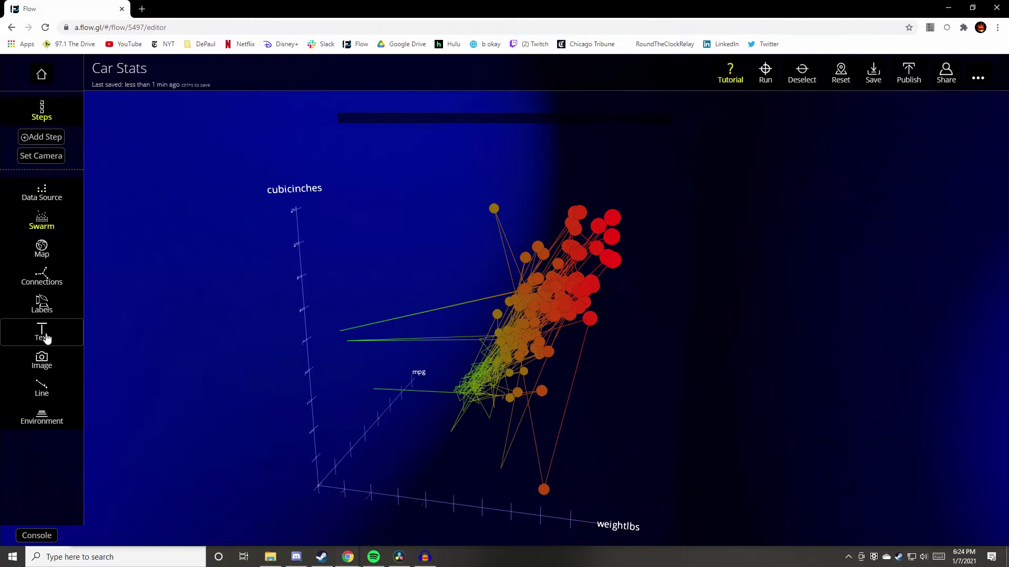
{"action": "left_click", "coordinate": [44, 337]}
{"action": "left_click", "coordinate": [948, 129]}
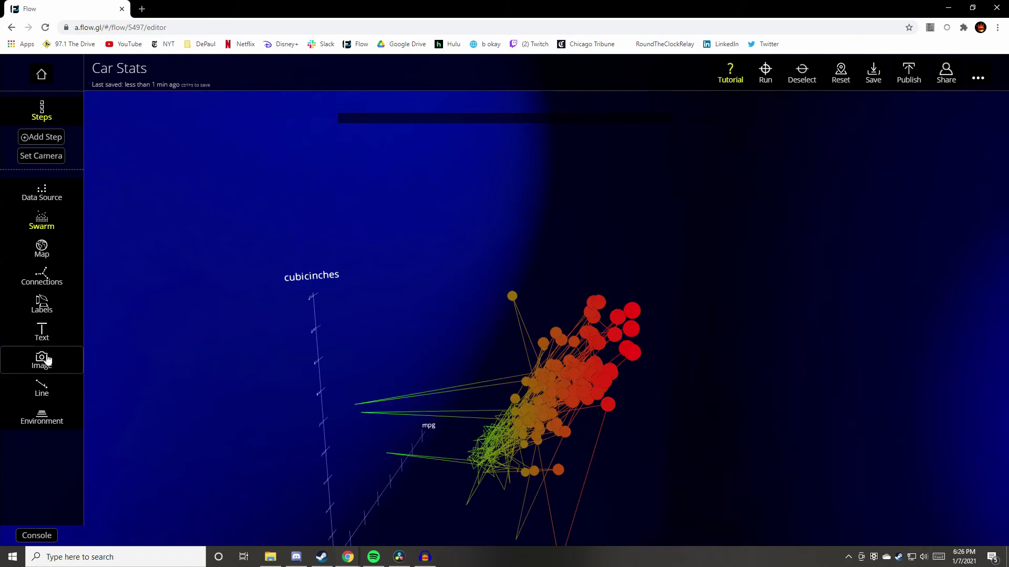
Add an image item with title.PNG, raised above the chart and shrunk
{"action": "left_click", "coordinate": [970, 129]}
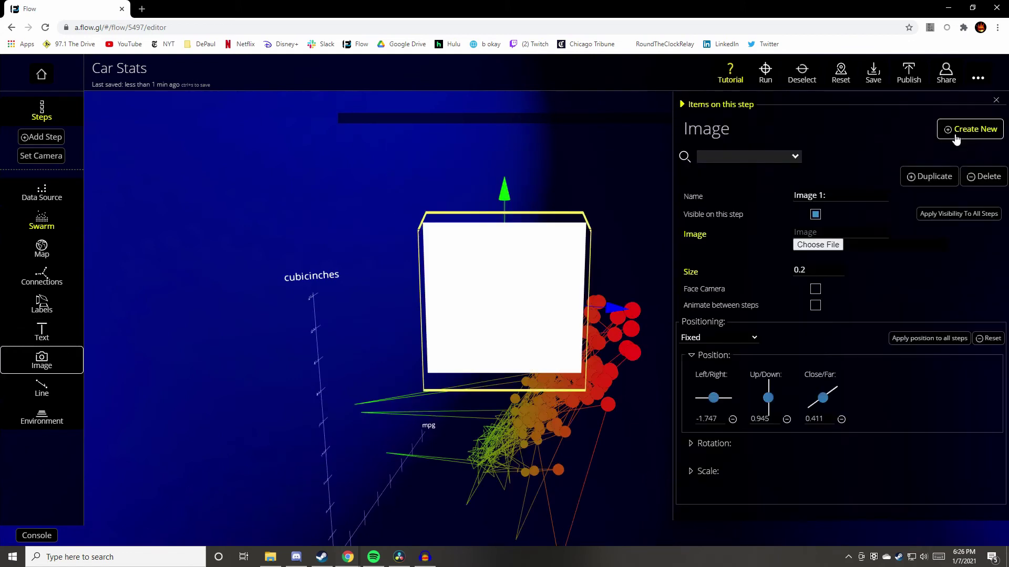
{"action": "left_click", "coordinate": [817, 245]}
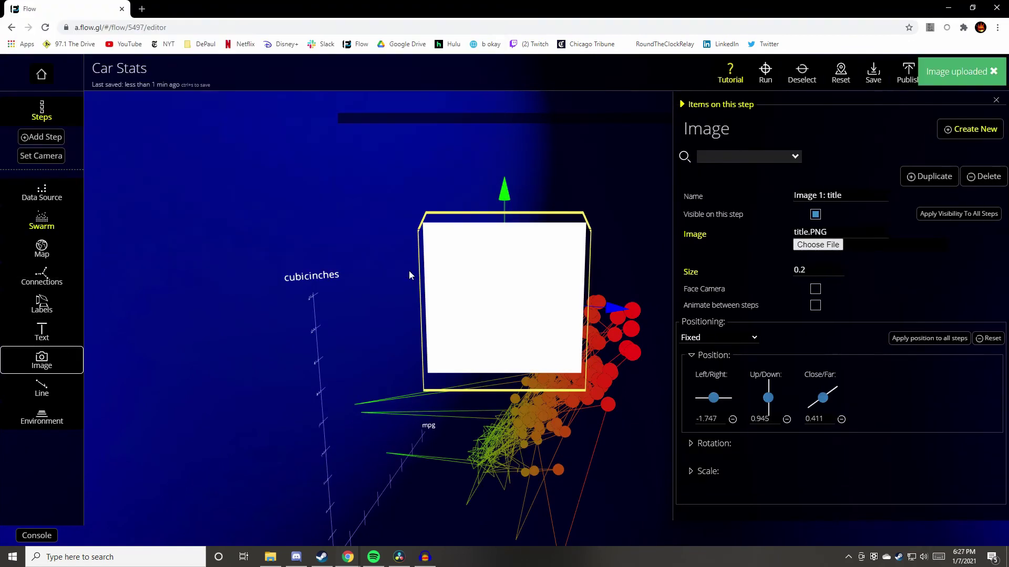
{"action": "left_click_drag", "start_coordinate": [504, 210], "coordinate": [594, 146]}
Draw a line from the title image to Connections 1
{"action": "left_click", "coordinate": [41, 388]}
{"action": "left_click_drag", "start_coordinate": [541, 376], "coordinate": [378, 315]}
{"action": "left_click", "coordinate": [835, 258]}
{"action": "left_click_drag", "start_coordinate": [541, 295], "coordinate": [525, 280]}
Set the environment background to Mountains at Dusk
{"action": "left_click", "coordinate": [72, 416]}
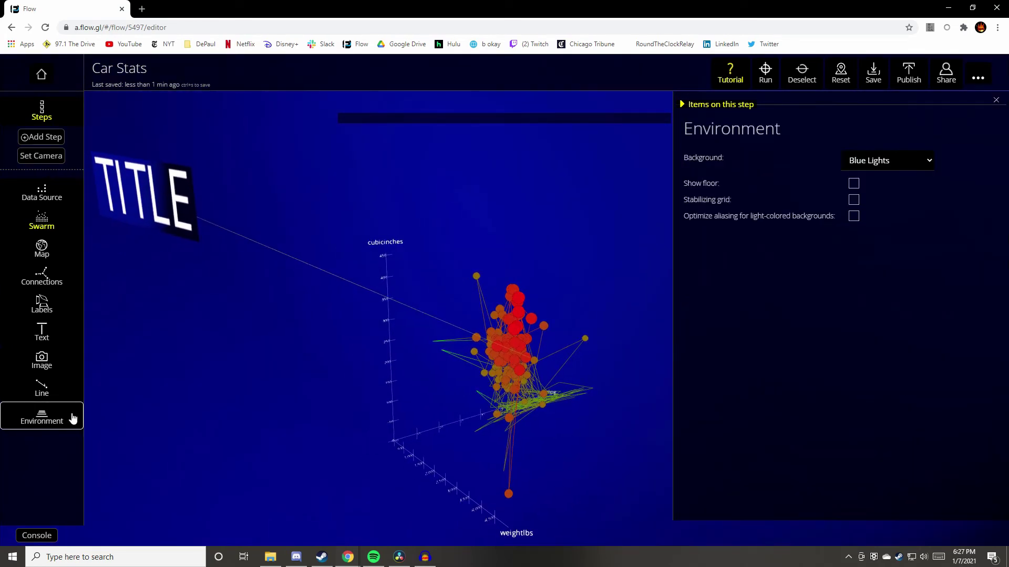
{"action": "left_click", "coordinate": [888, 159]}
{"action": "left_click", "coordinate": [857, 214]}
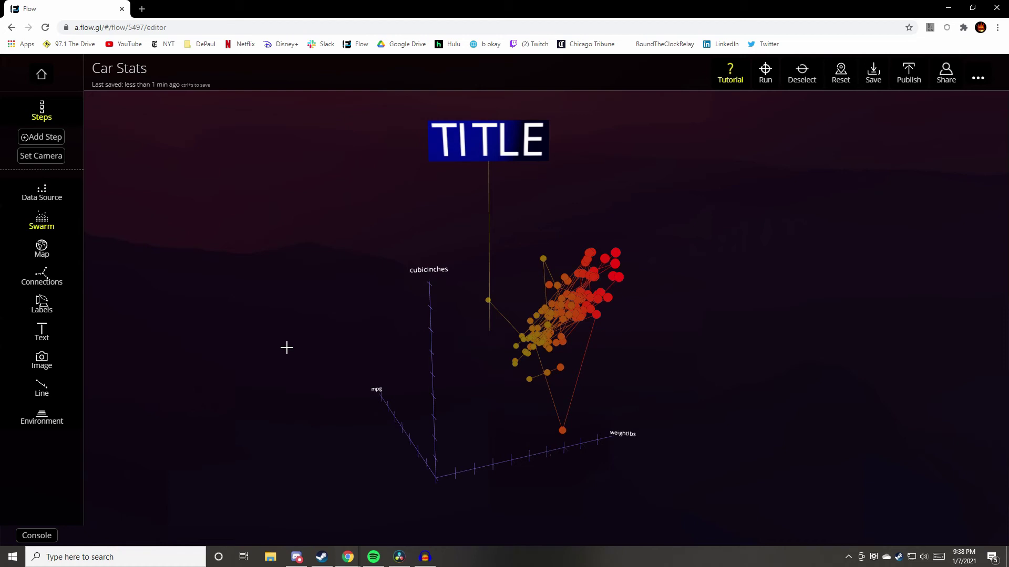
Add a duplicate of the current step, then scrub and step between the two views
{"action": "left_click", "coordinate": [56, 137]}
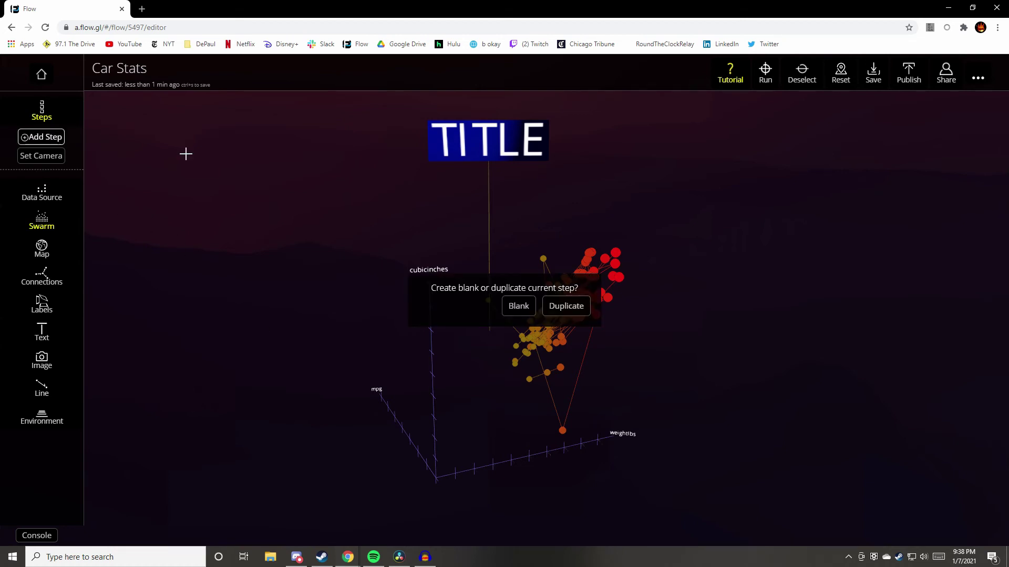
{"action": "left_click", "coordinate": [556, 311]}
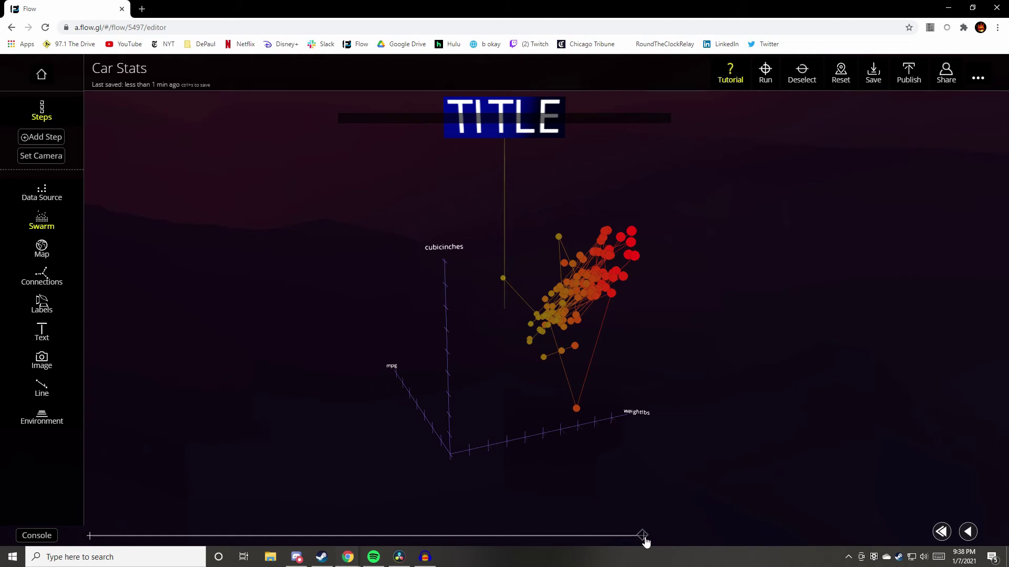
{"action": "left_click_drag", "start_coordinate": [646, 541], "coordinate": [359, 535]}
{"action": "left_click", "coordinate": [967, 532]}
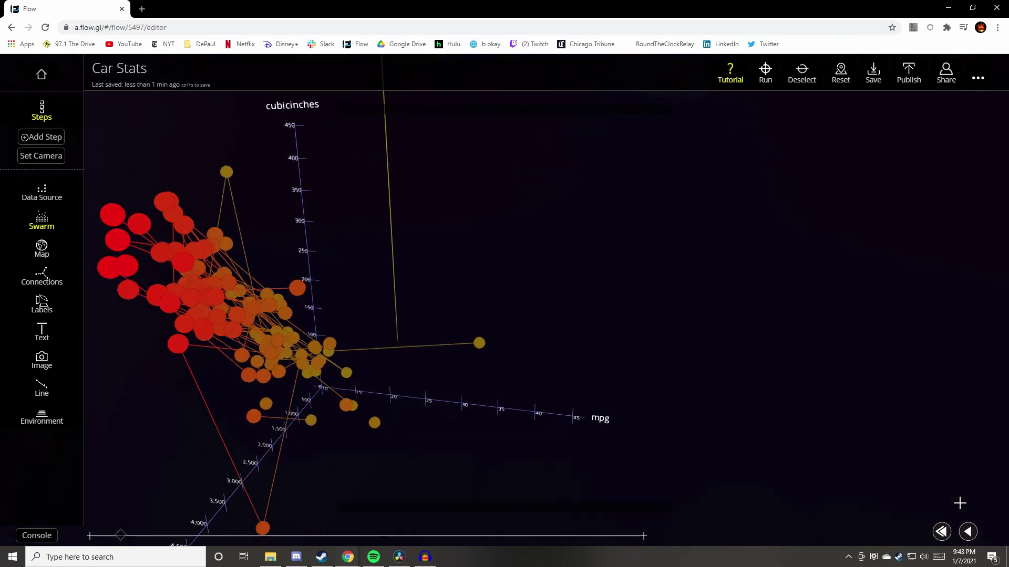
On the next step, change the weightlbs colour scale's upper colour from red to blue
{"action": "left_click", "coordinate": [993, 532]}
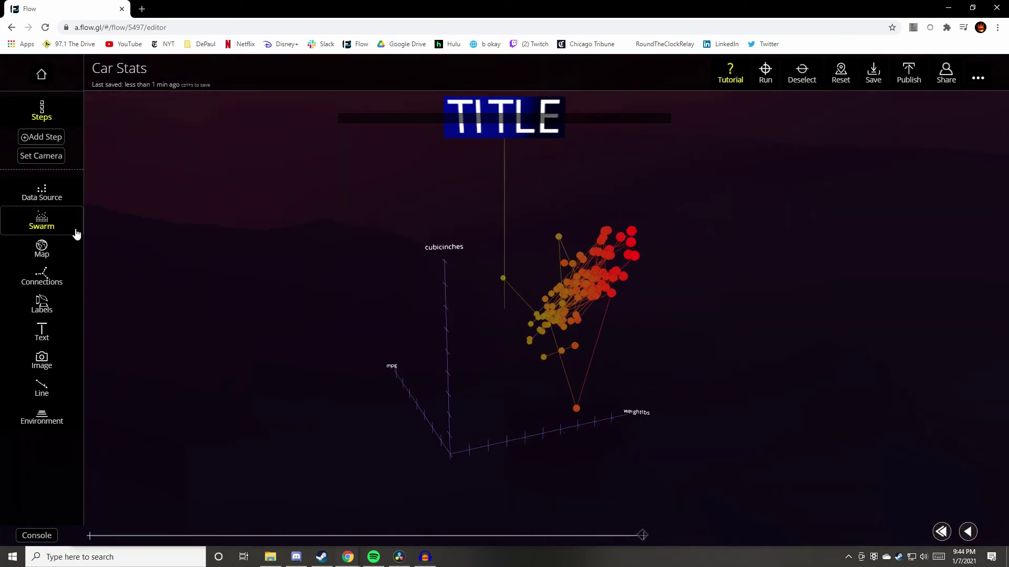
{"action": "left_click", "coordinate": [74, 231]}
{"action": "scroll", "coordinate": [783, 328], "scroll_direction": "down", "scroll_amount": 5}
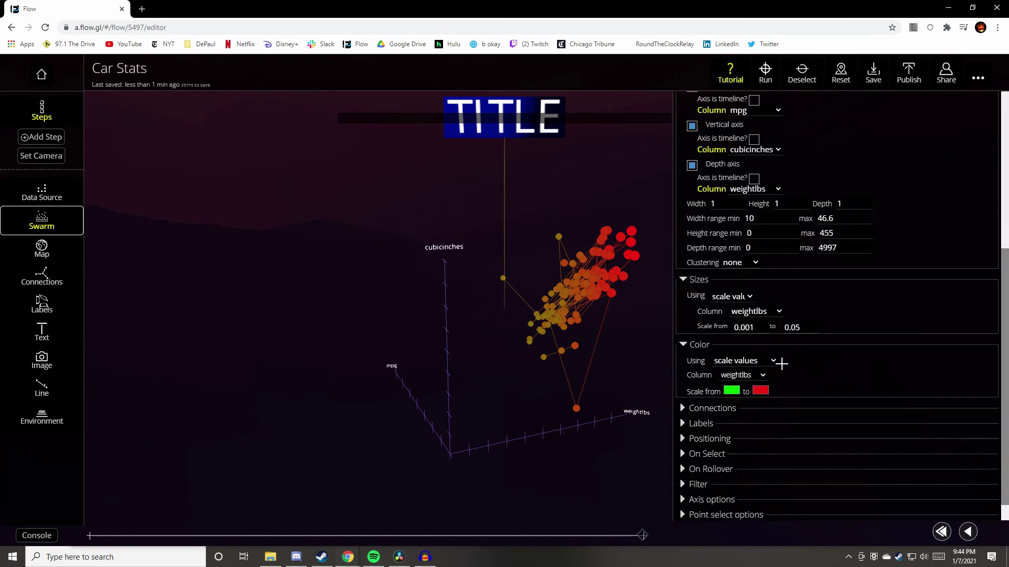
{"action": "left_click", "coordinate": [761, 392]}
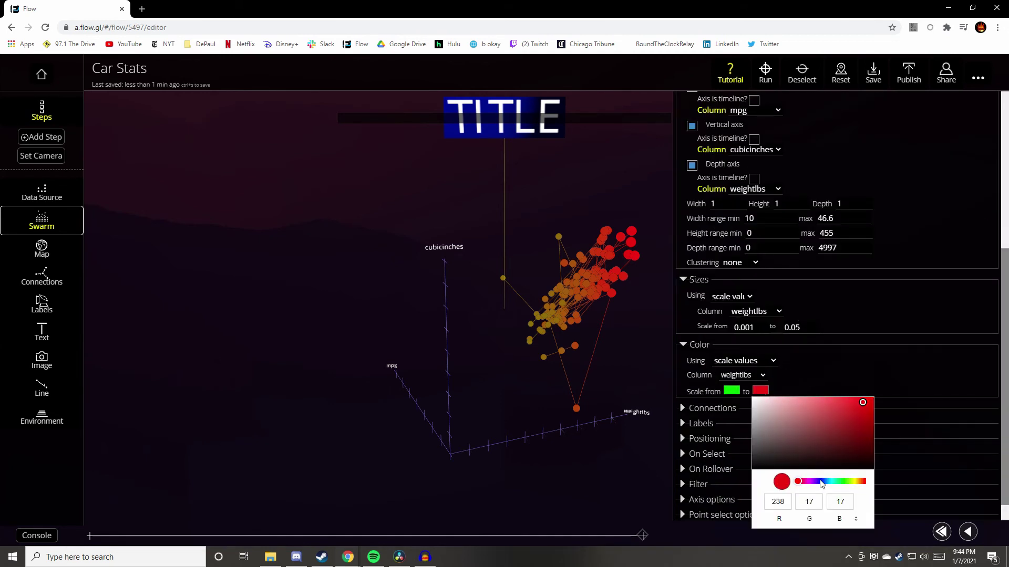
{"action": "left_click", "coordinate": [820, 481]}
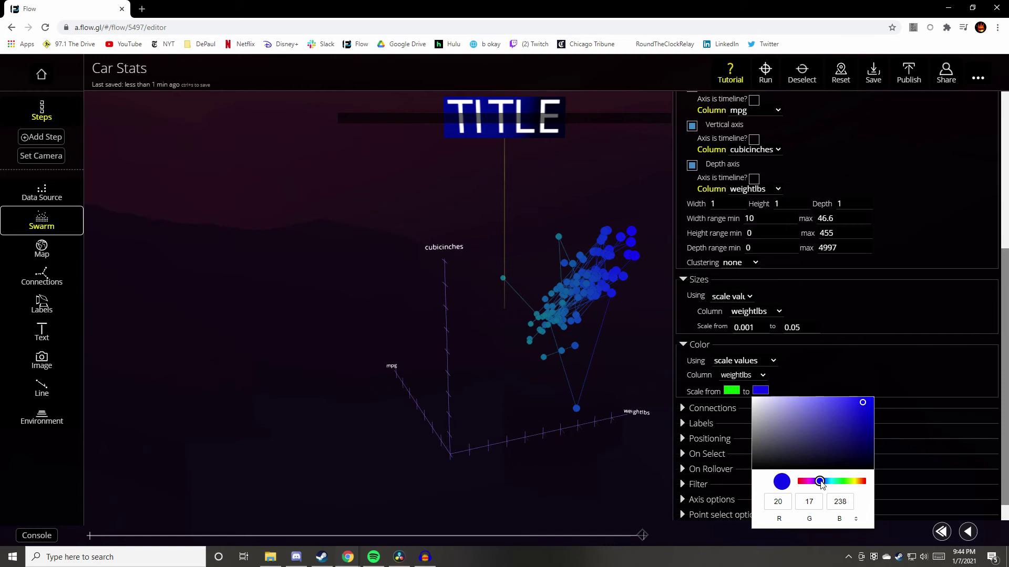
{"action": "left_click", "coordinate": [635, 372]}
Step back and play the animation forward to preview the change
{"action": "left_click_drag", "start_coordinate": [635, 371], "coordinate": [625, 380]}
{"action": "left_click", "coordinate": [968, 532]}
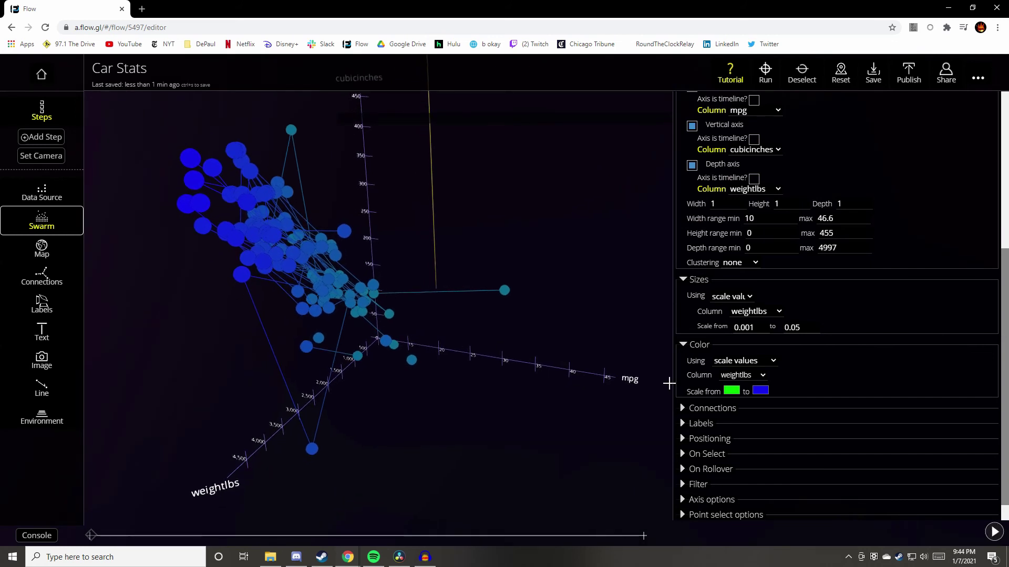
{"action": "left_click", "coordinate": [993, 532]}
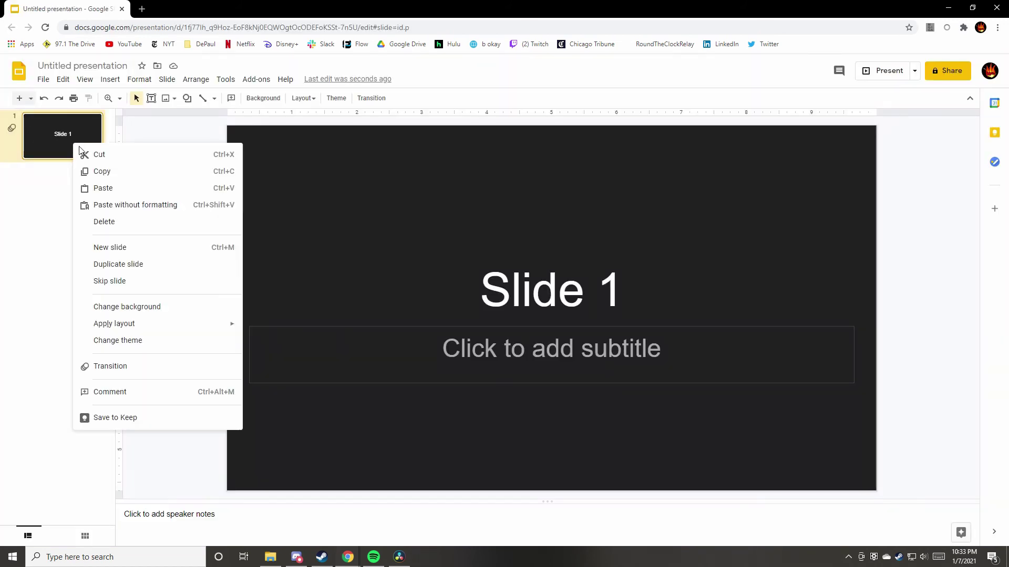
Show the options for the Slide 1 thumbnail, including Duplicate slide
{"action": "key", "text": "Escape"}
{"action": "right_click", "coordinate": [74, 183]}
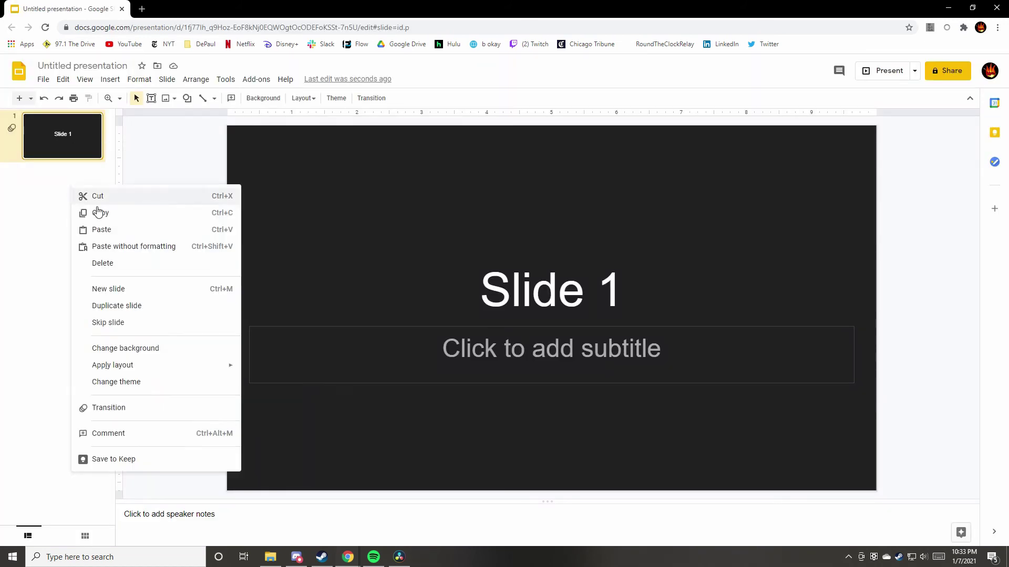
{"action": "left_click", "coordinate": [90, 304]}
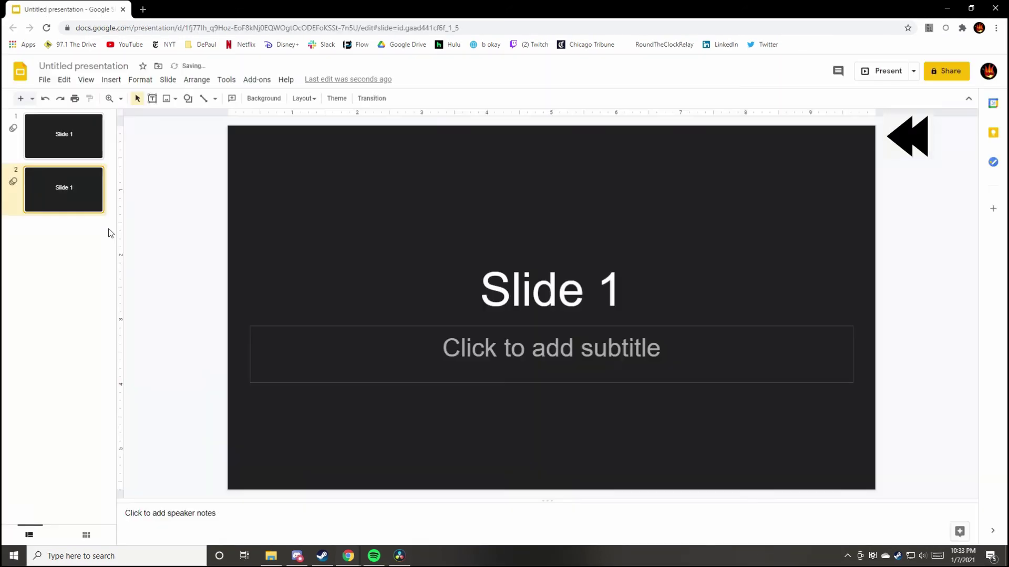
Play the animation into the second step and pan the chart view
{"action": "right_click", "coordinate": [75, 147]}
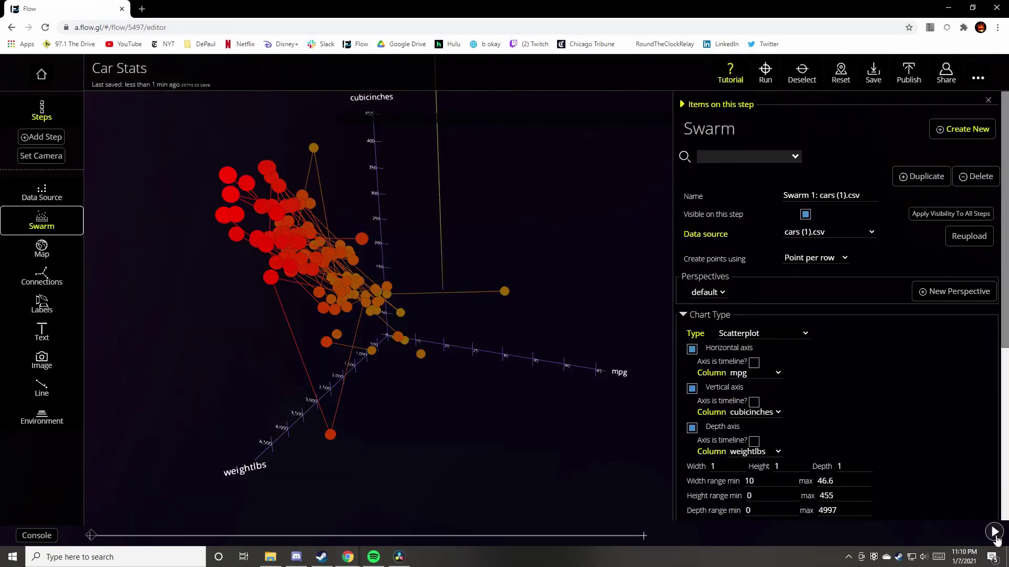
{"action": "left_click", "coordinate": [995, 532]}
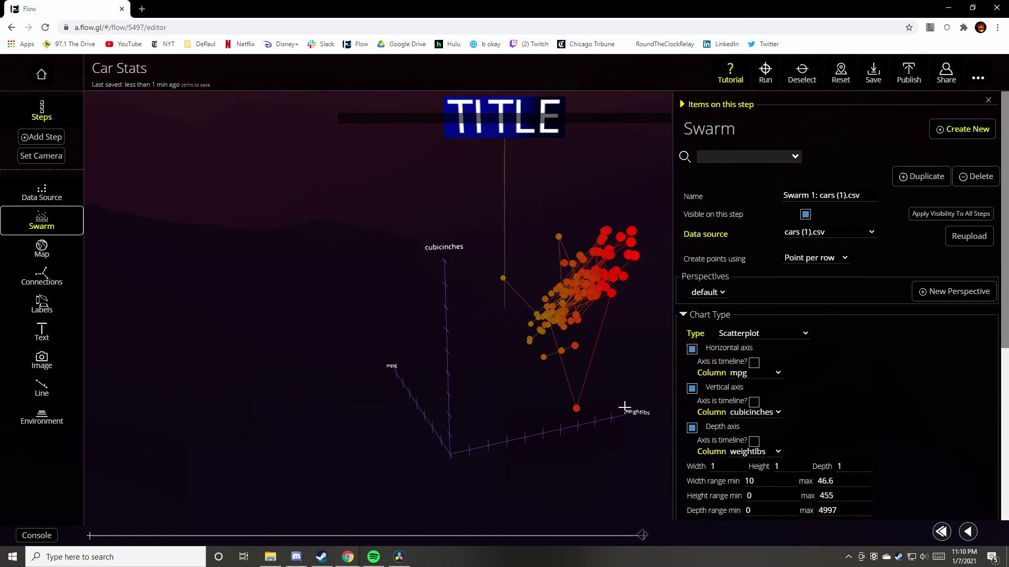
{"action": "right_click_drag", "start_coordinate": [624, 407], "coordinate": [568, 431]}
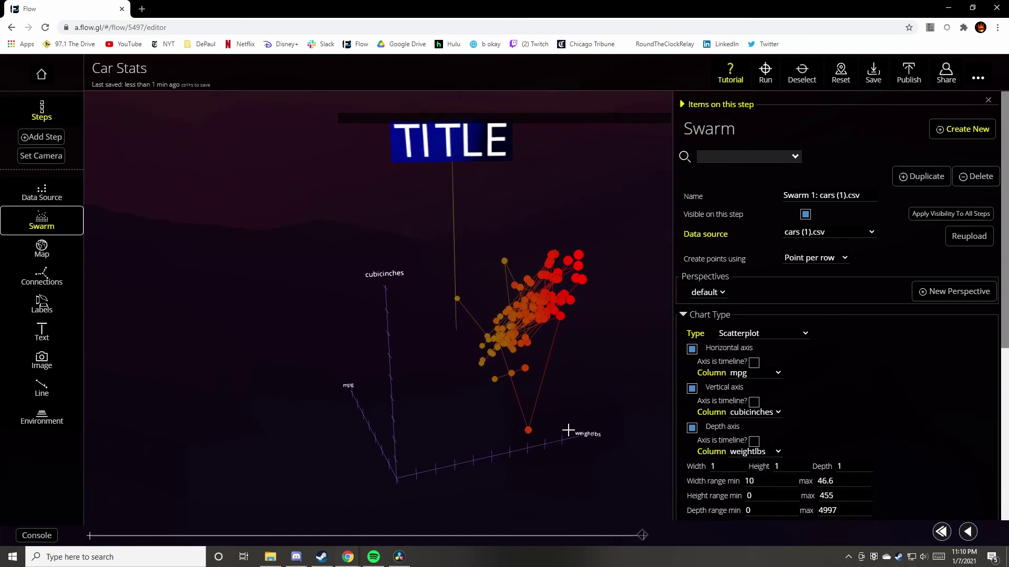
Create a 'blue points' perspective whose colour scale ends in blue
{"action": "left_click", "coordinate": [956, 298]}
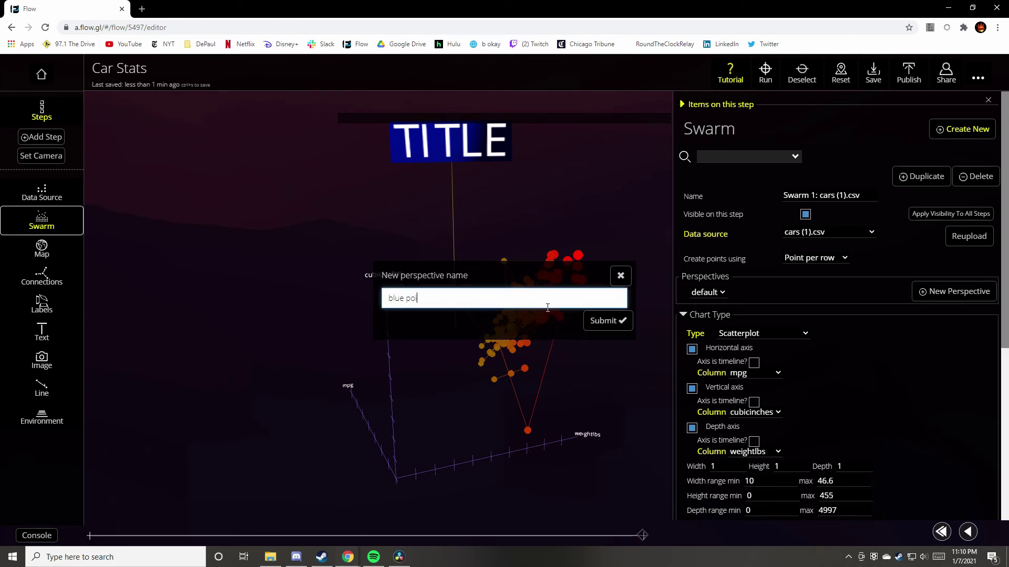
{"action": "left_click", "coordinate": [596, 321]}
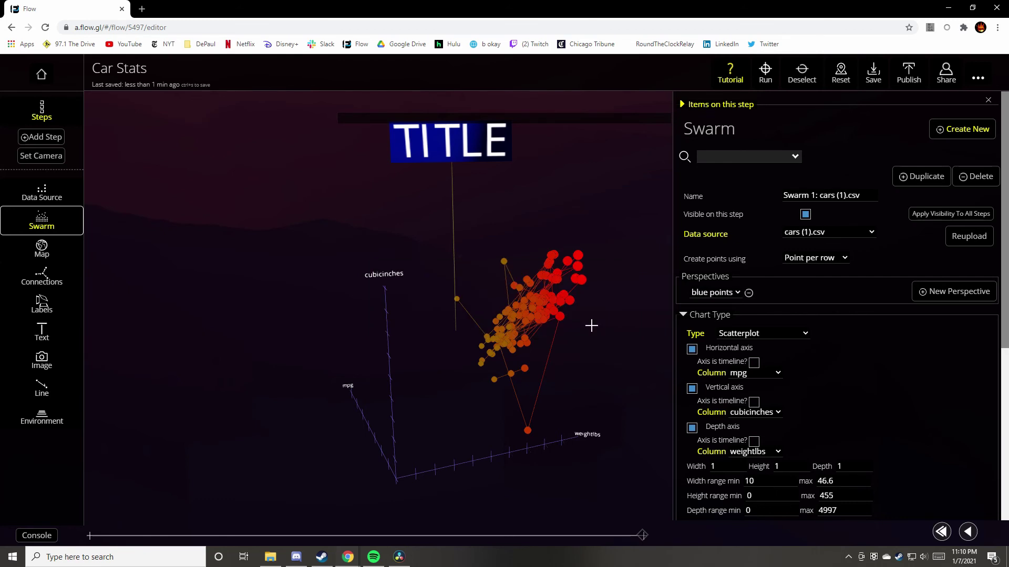
{"action": "scroll", "coordinate": [817, 322], "scroll_direction": "down", "scroll_amount": 5}
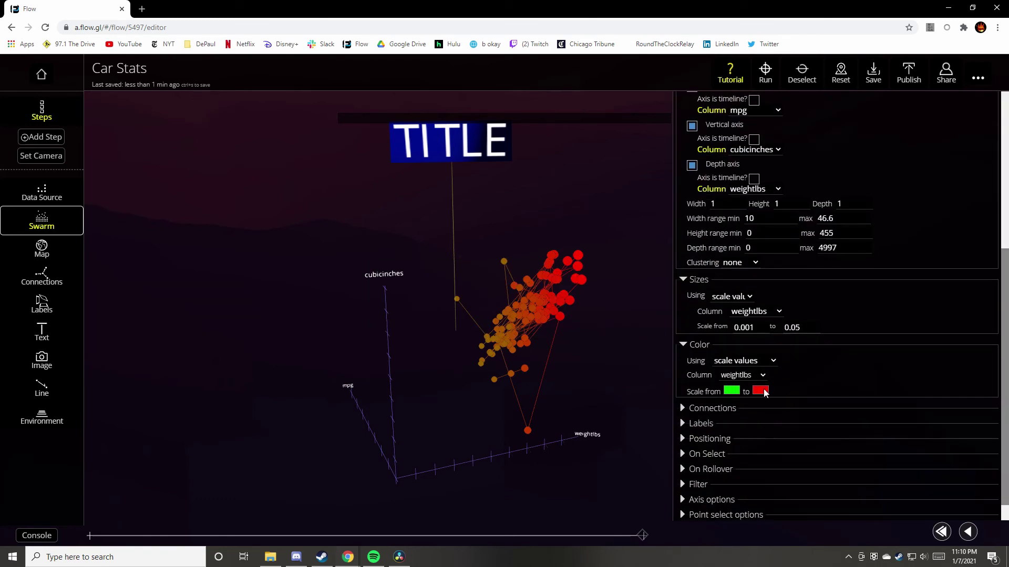
{"action": "left_click", "coordinate": [763, 392]}
{"action": "left_click", "coordinate": [820, 481]}
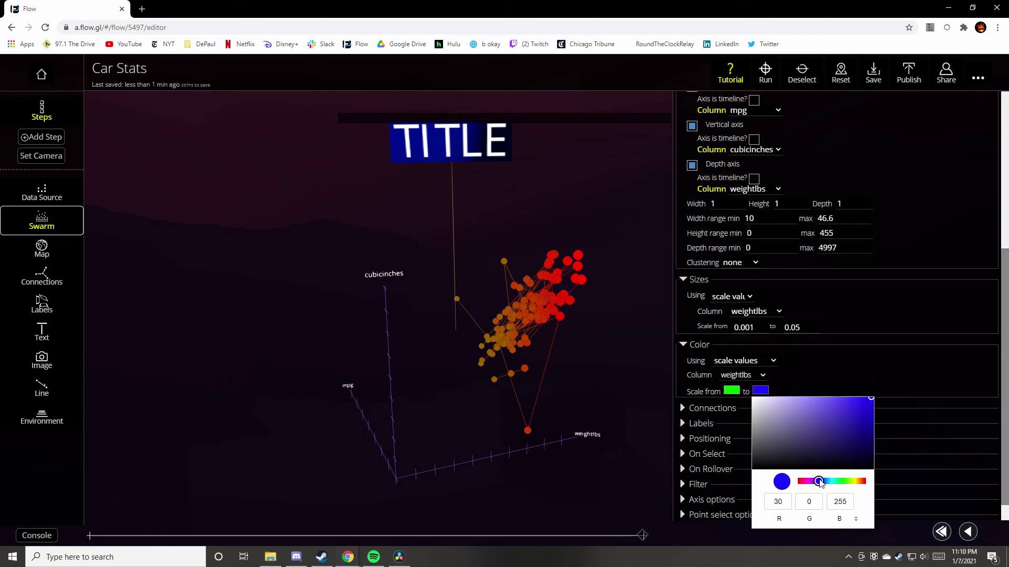
{"action": "left_click", "coordinate": [848, 375]}
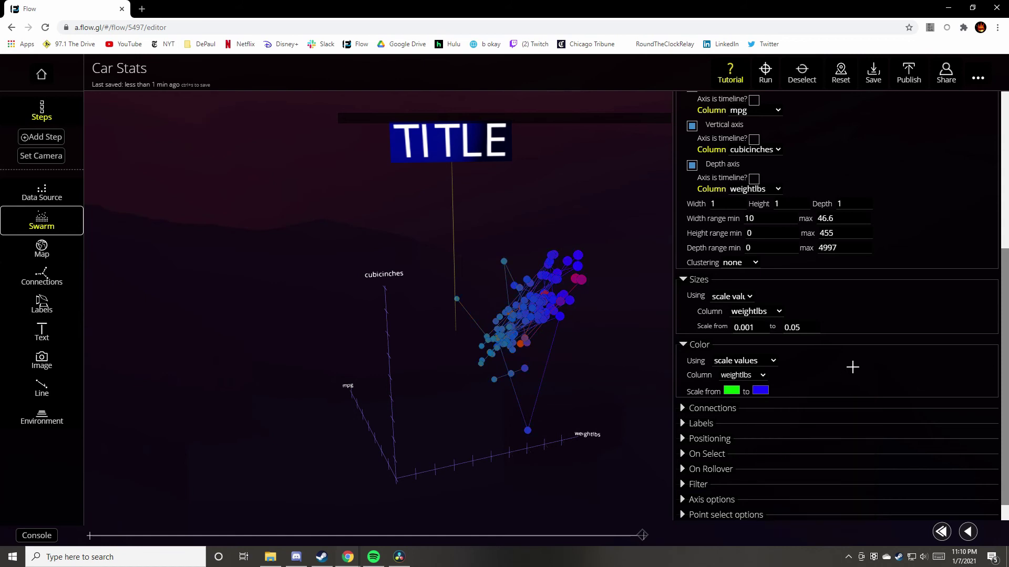
Return to the first step and play forward to preview the blue points step
{"action": "left_click", "coordinate": [941, 531]}
{"action": "left_click", "coordinate": [959, 533]}
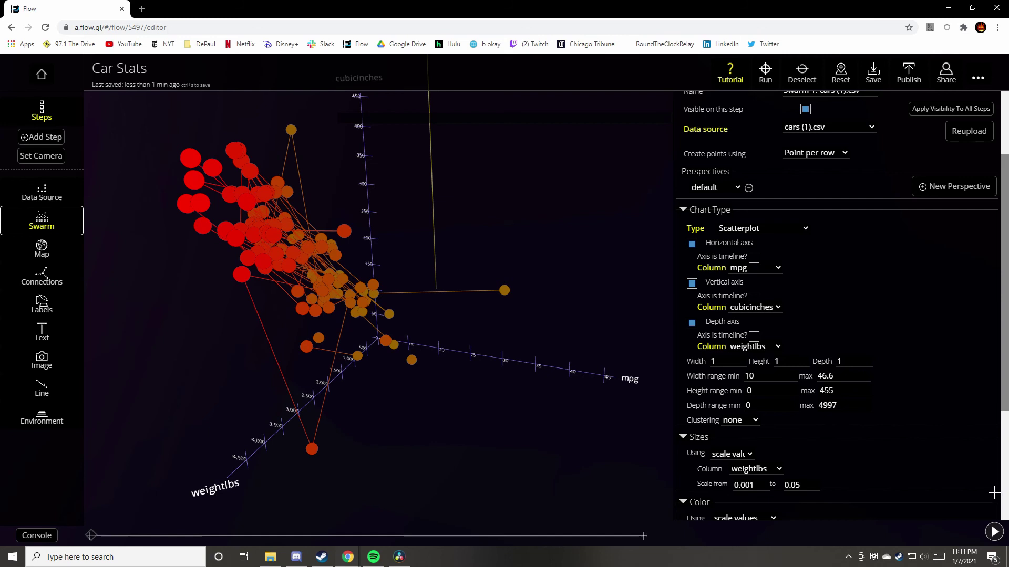
{"action": "left_click", "coordinate": [994, 531]}
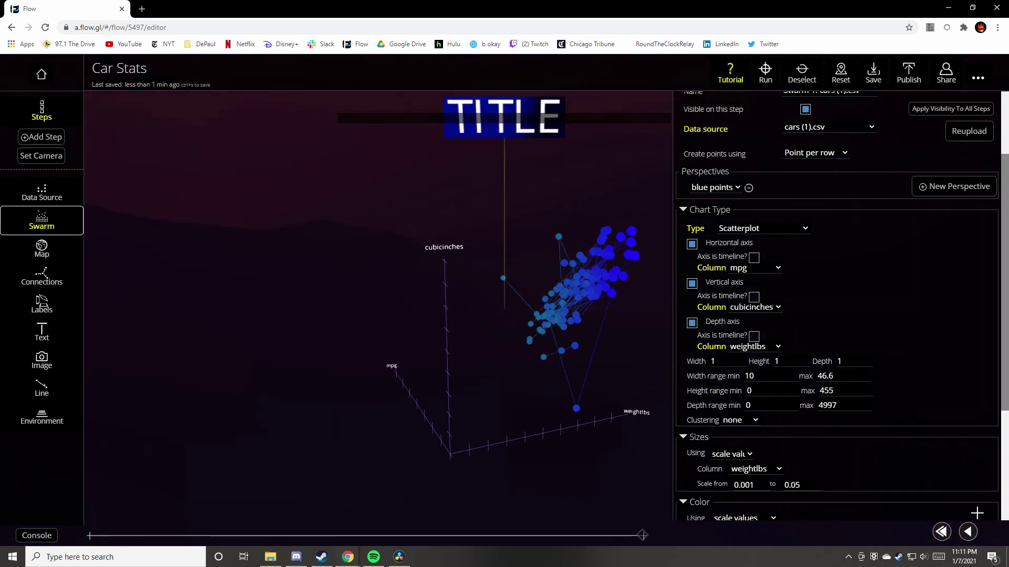
Switch the perspective to default and then back to blue points to compare them
{"action": "left_click", "coordinate": [714, 188]}
{"action": "left_click", "coordinate": [709, 200]}
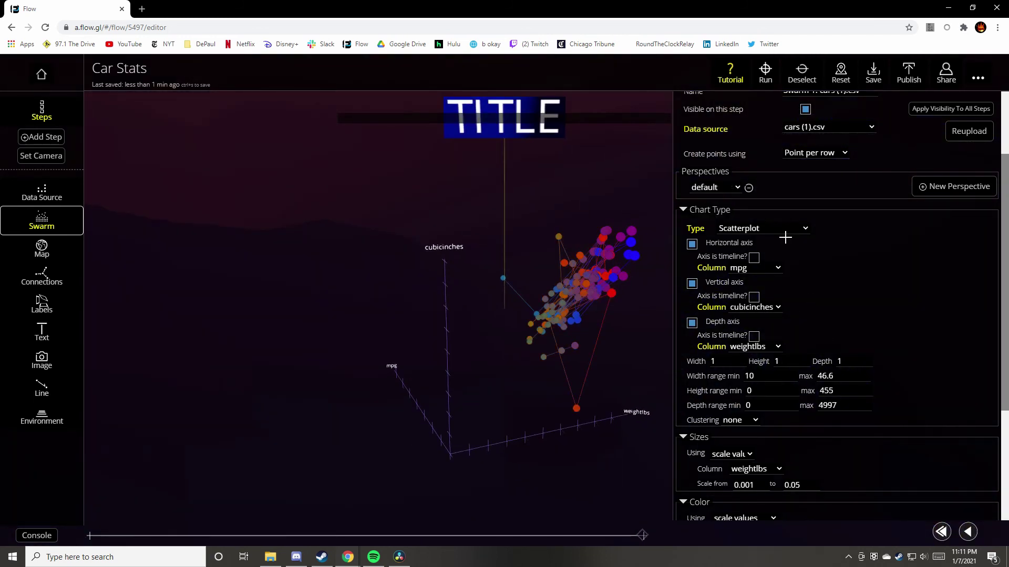
{"action": "left_click", "coordinate": [719, 188]}
{"action": "left_click", "coordinate": [720, 210]}
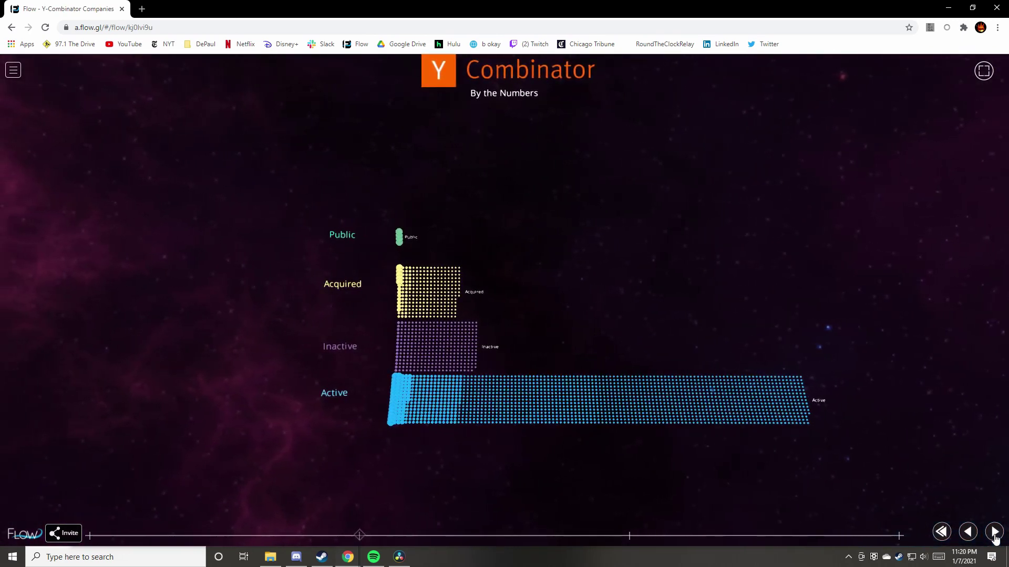
Advance the Y Combinator By the Numbers example flow through two more steps
{"action": "left_click", "coordinate": [995, 537]}
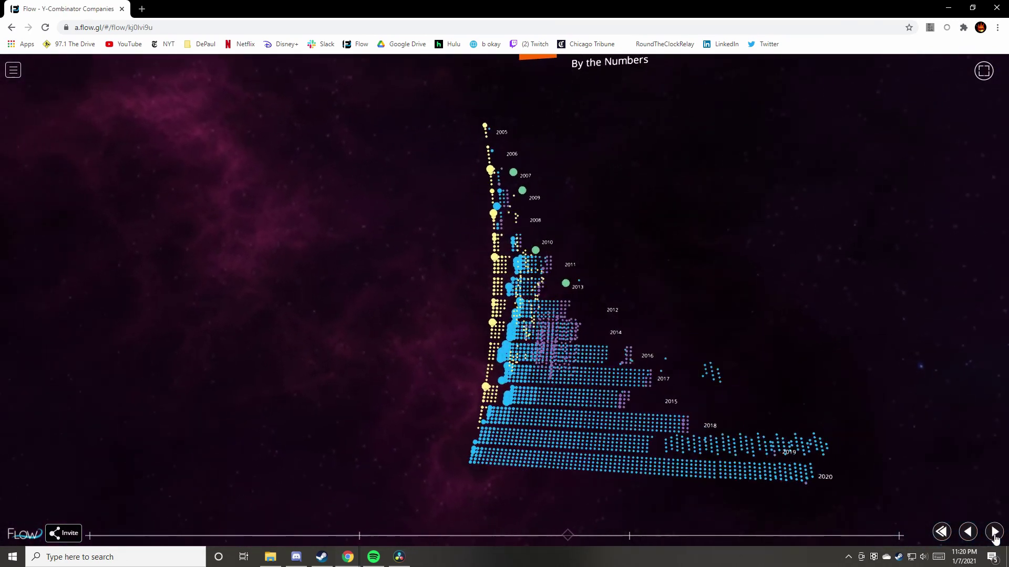
{"action": "left_click", "coordinate": [994, 537]}
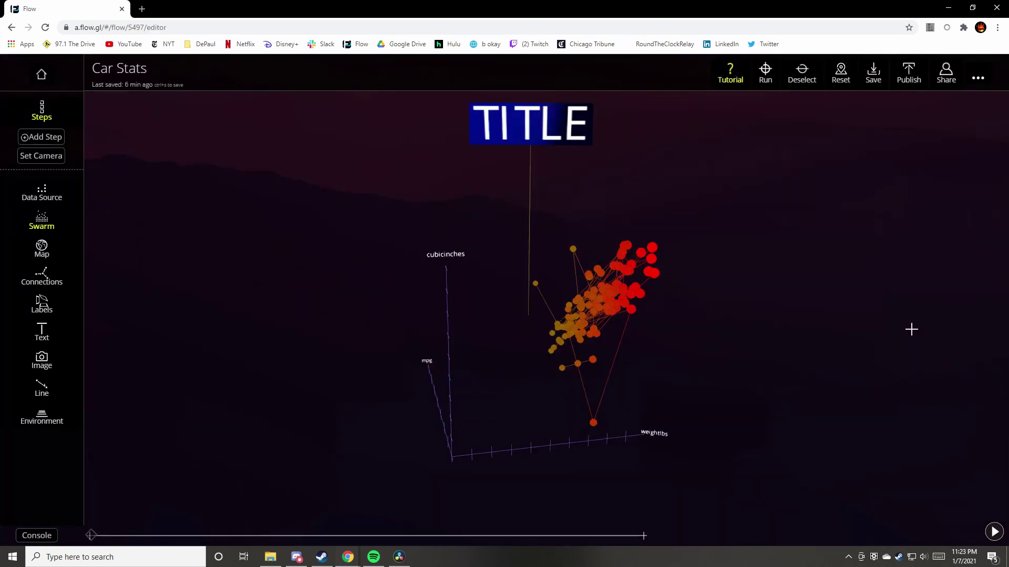
Save the Car Stats flow with Ctrl+S and the Save button
{"action": "key", "text": "ctrl+s"}
{"action": "left_click", "coordinate": [878, 84]}
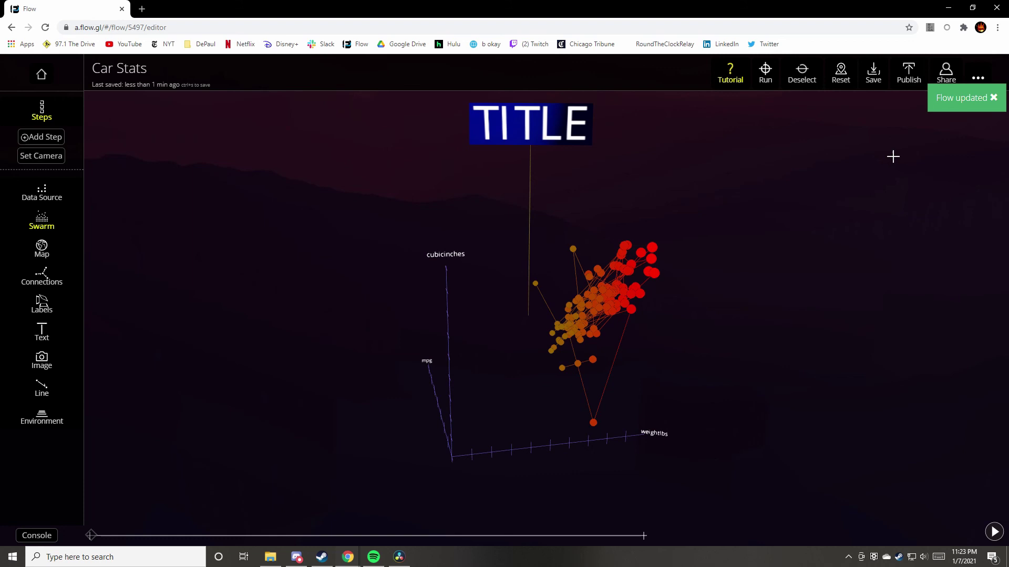
{"action": "left_click", "coordinate": [42, 84]}
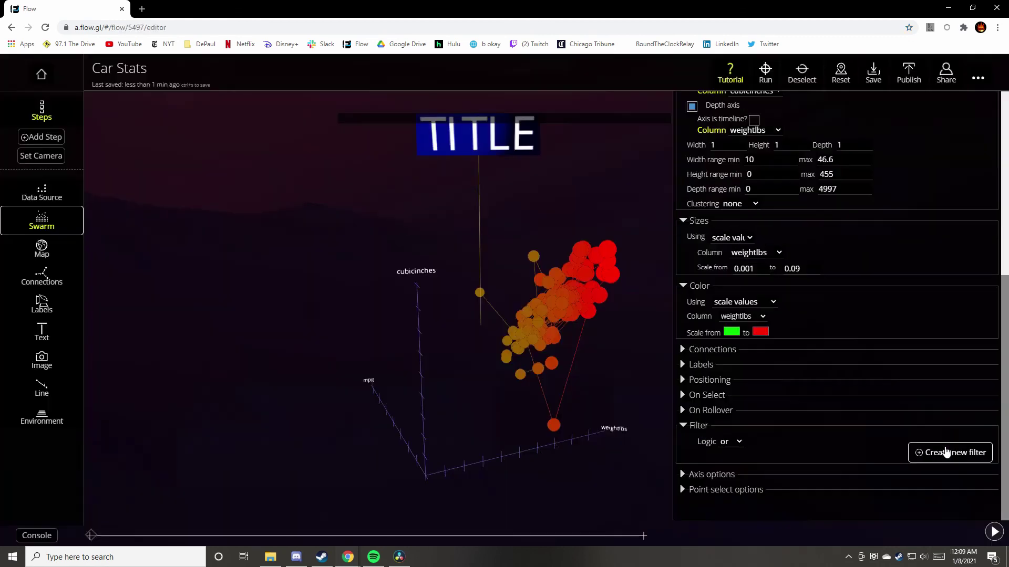
Review the points' on-select settings and the TITLE image, then enable Advanced (beta) mode
{"action": "left_click", "coordinate": [713, 395]}
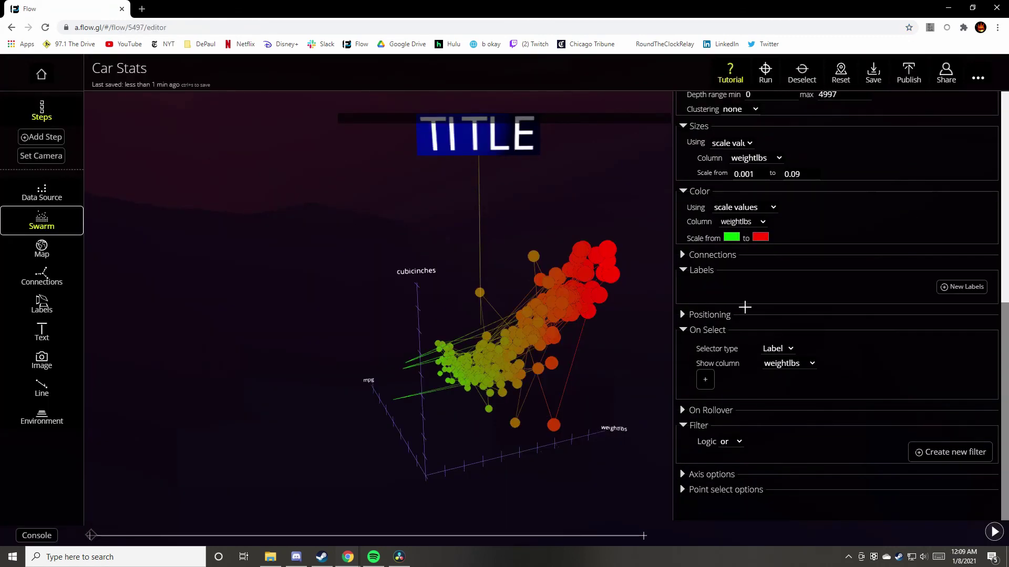
{"action": "left_click", "coordinate": [443, 153]}
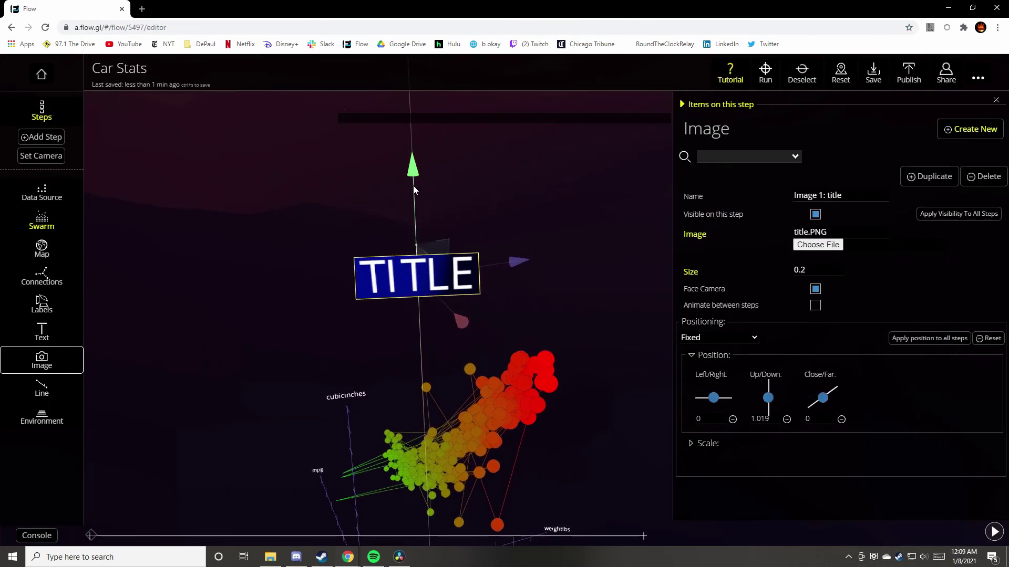
{"action": "left_click", "coordinate": [809, 79]}
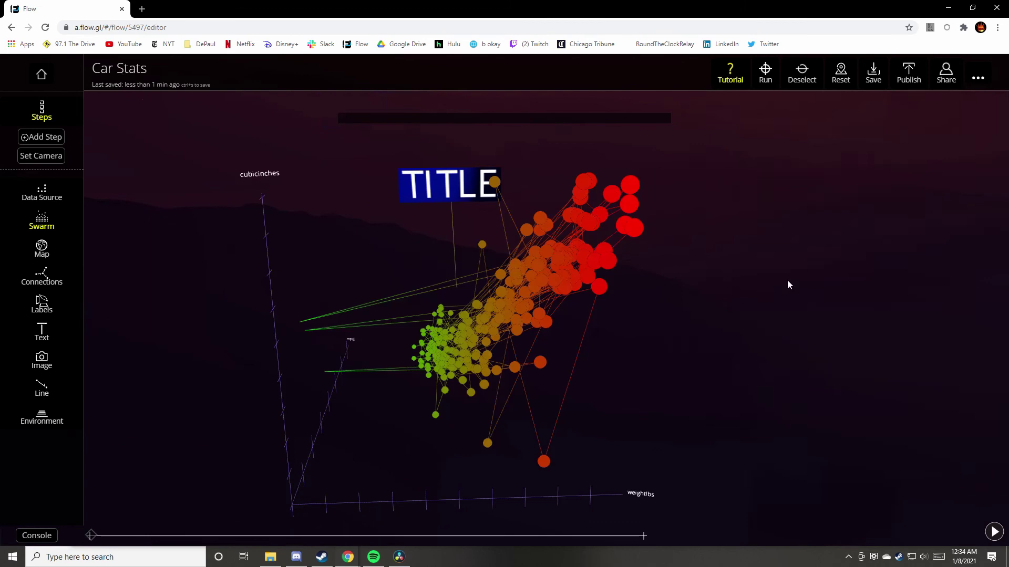
{"action": "left_click", "coordinate": [978, 78]}
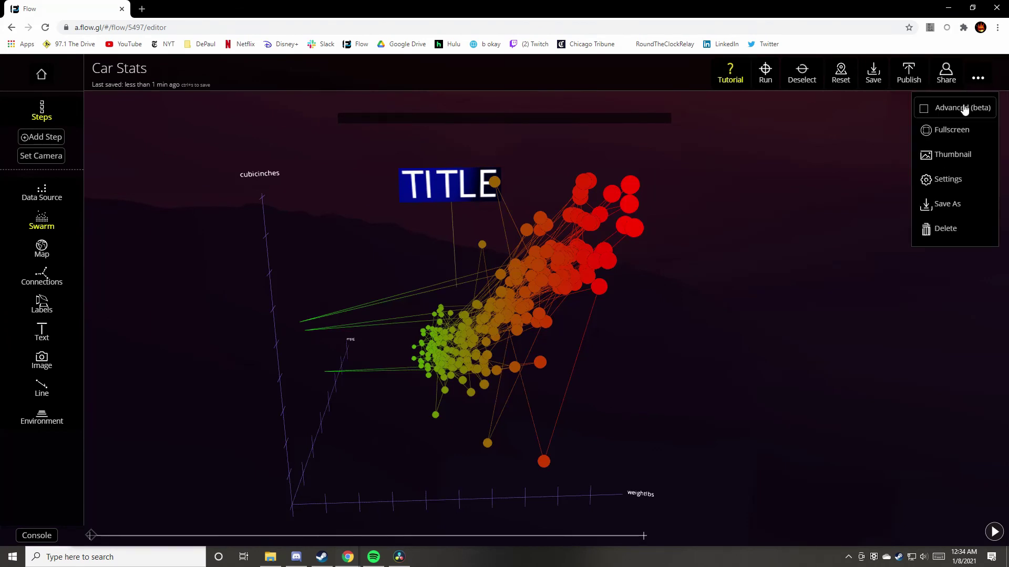
{"action": "left_click", "coordinate": [965, 108]}
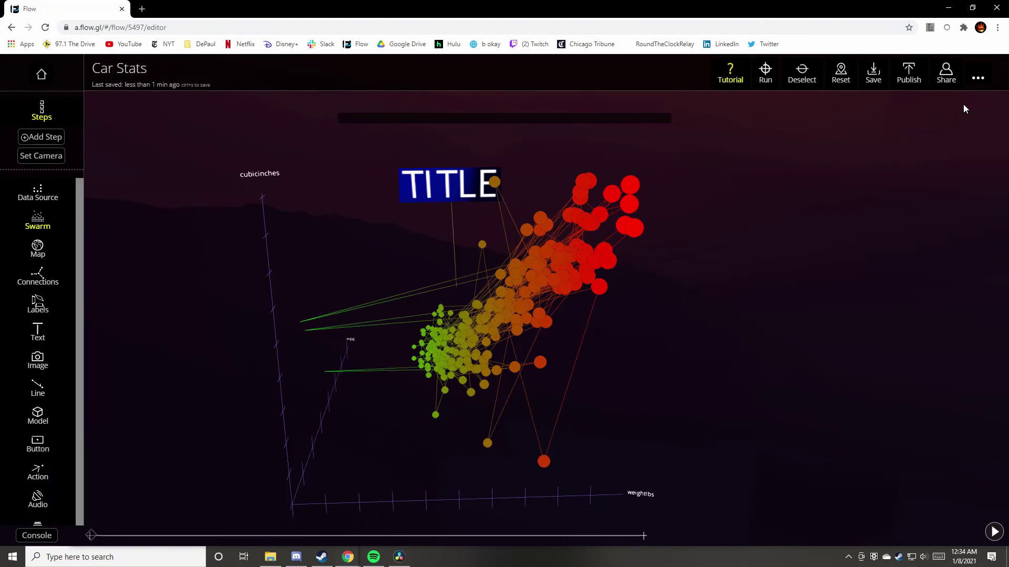